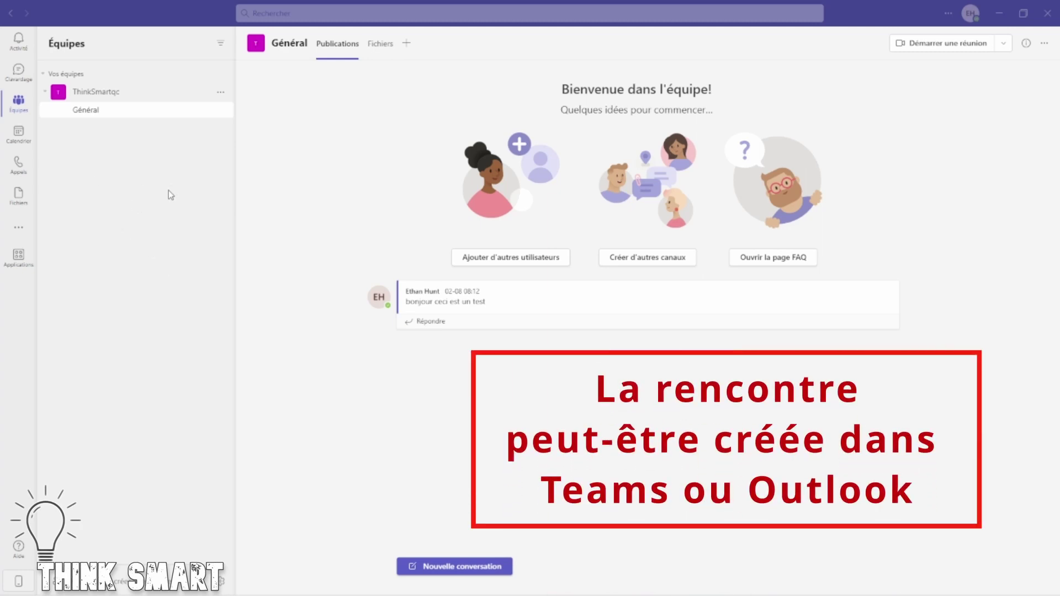
# Schedule 'Test de sondage' for Monday 27 February, 16:00–16:30, with one suggested attendee, and send it
pyautogui.click(18, 134)
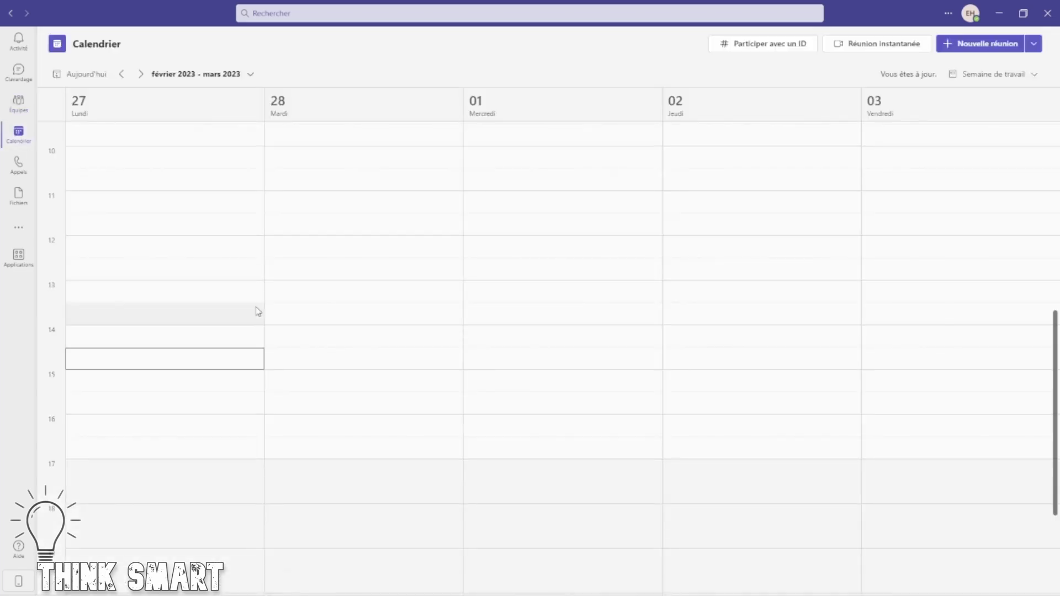
pyautogui.click(164, 434)
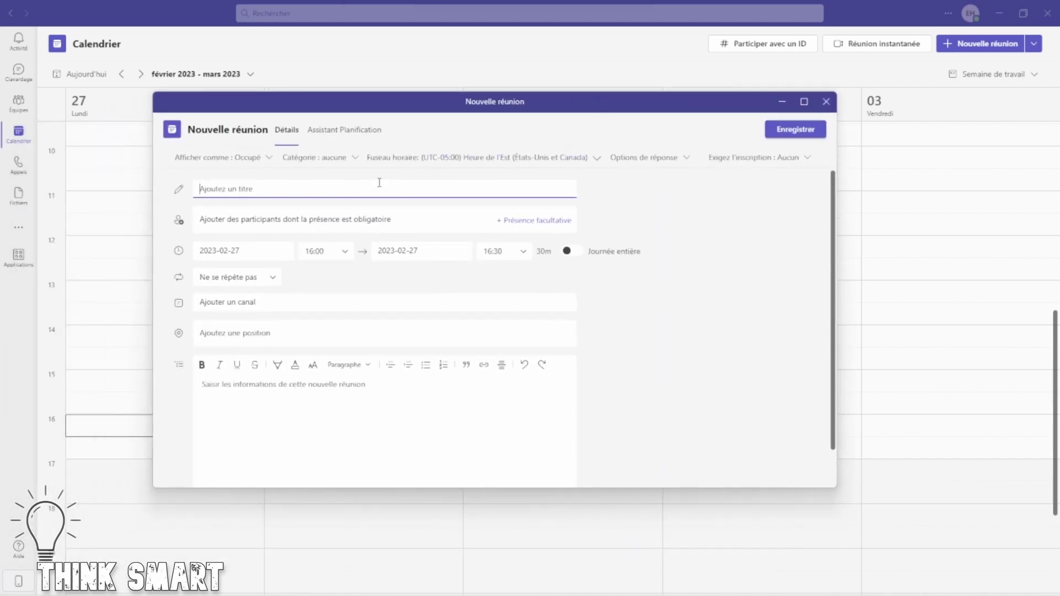
pyautogui.write('Test de sondage')
pyautogui.click(404, 217)
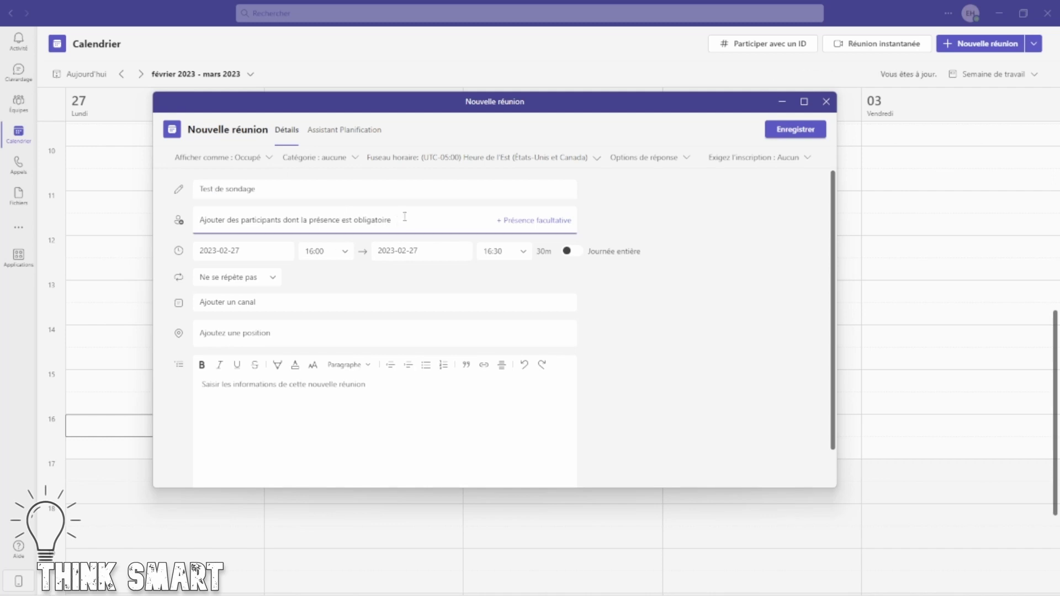
pyautogui.write('sar')
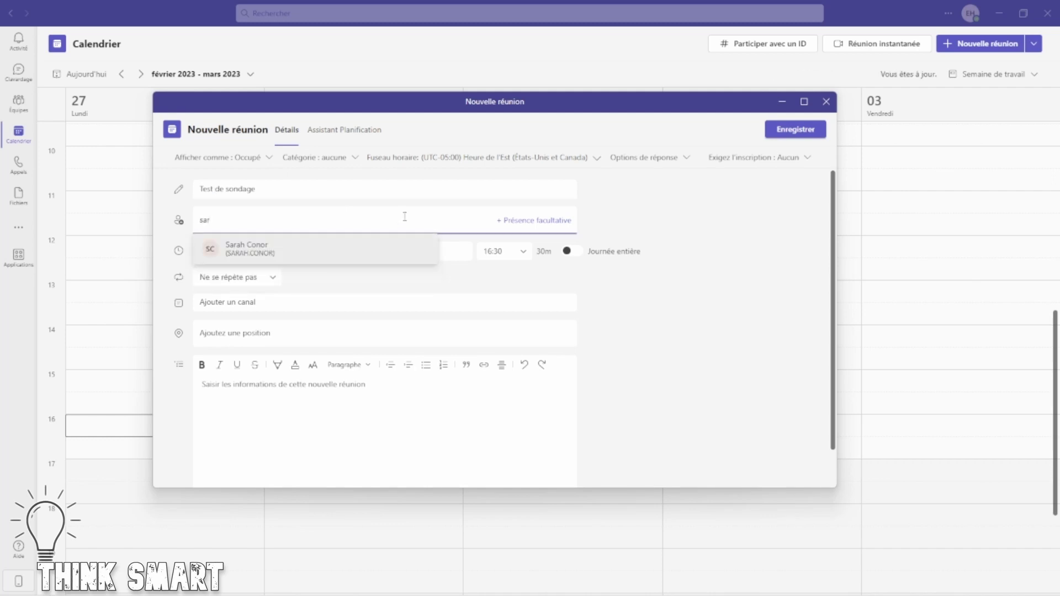
pyautogui.click(353, 249)
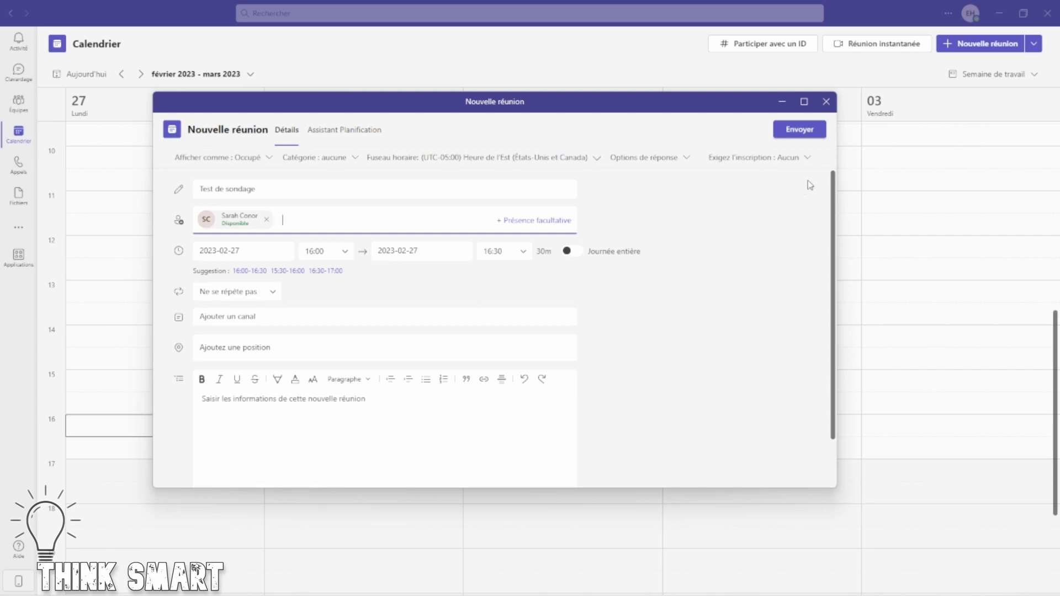
pyautogui.click(806, 129)
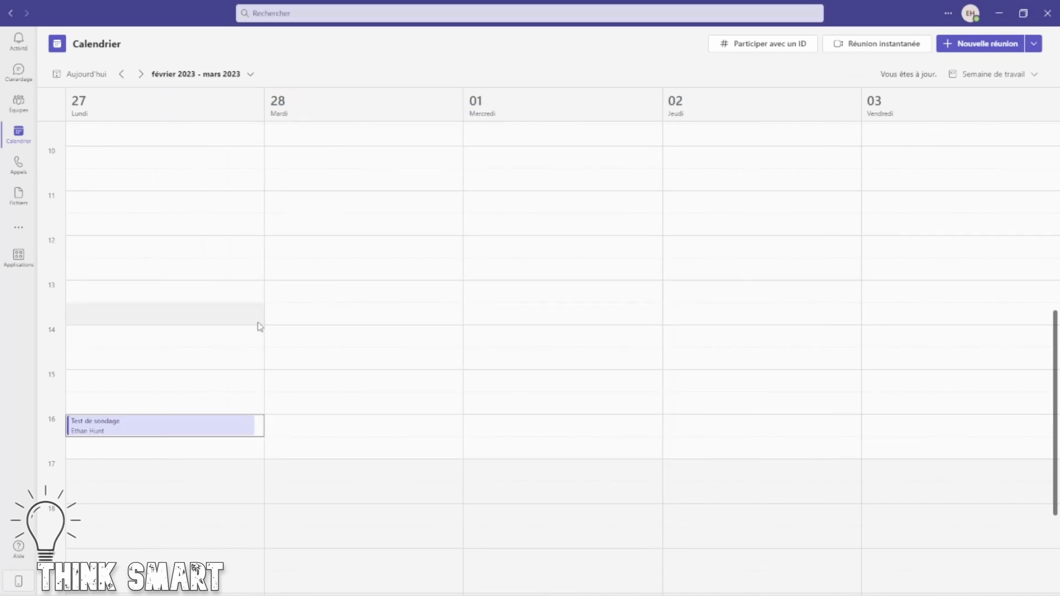
# Add the Polls app as a Sondages tab on the Test de sondage meeting
pyautogui.click(213, 429)
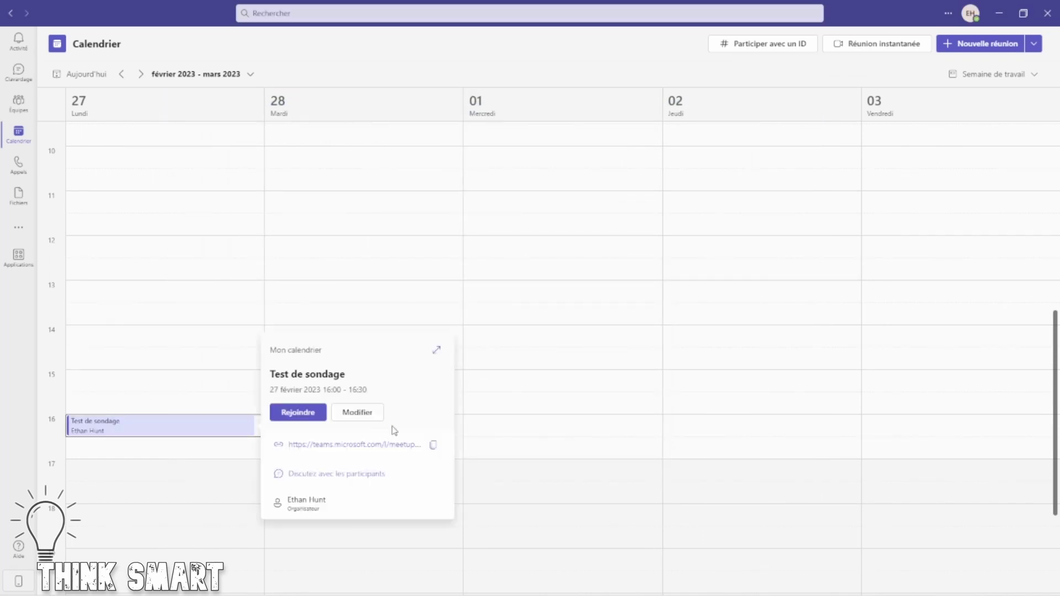
pyautogui.click(371, 410)
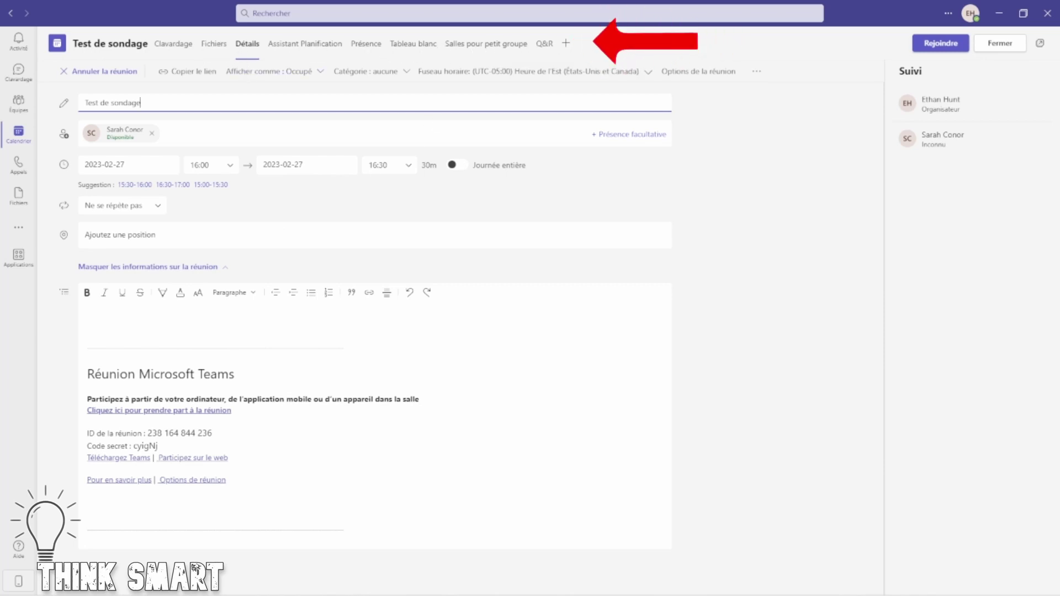
pyautogui.click(566, 43)
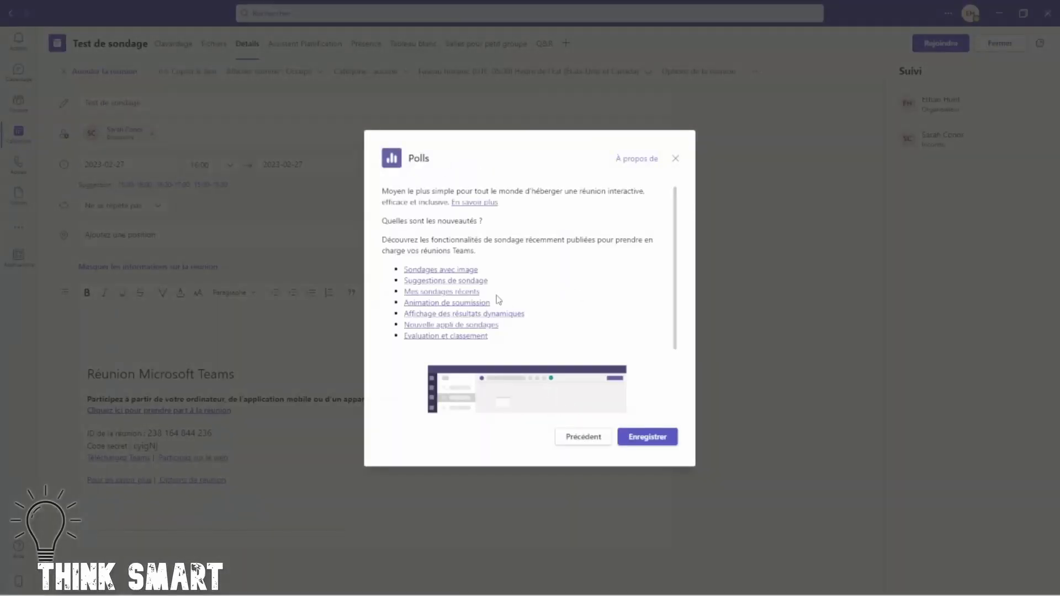
pyautogui.click(660, 439)
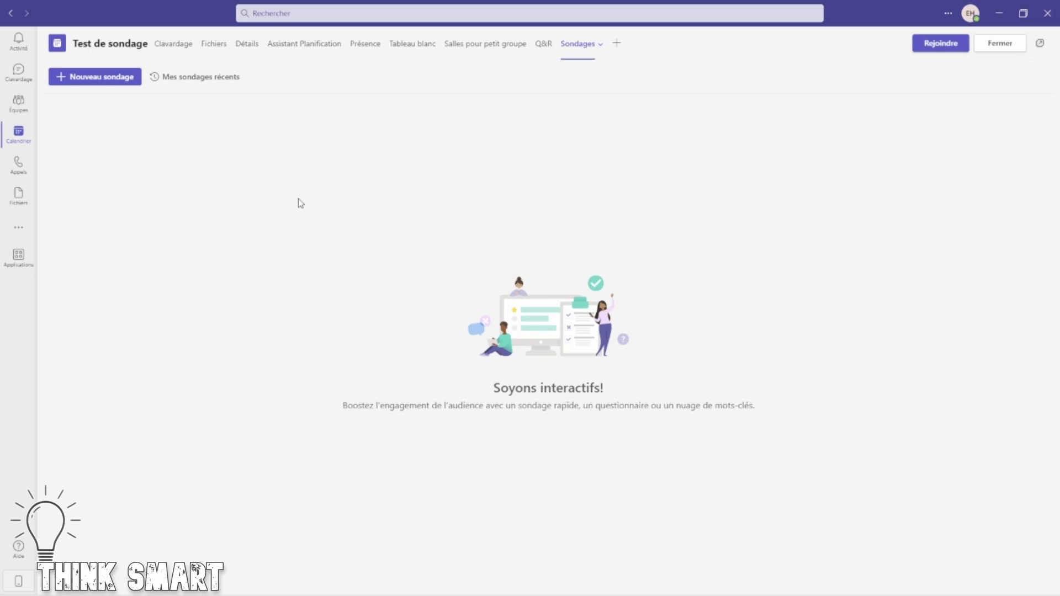
# Draft a multiple-choice poll 'Quel est votre site de formation préféré?' with Thinksmart and Il n'y a rien de mieux
pyautogui.click(80, 78)
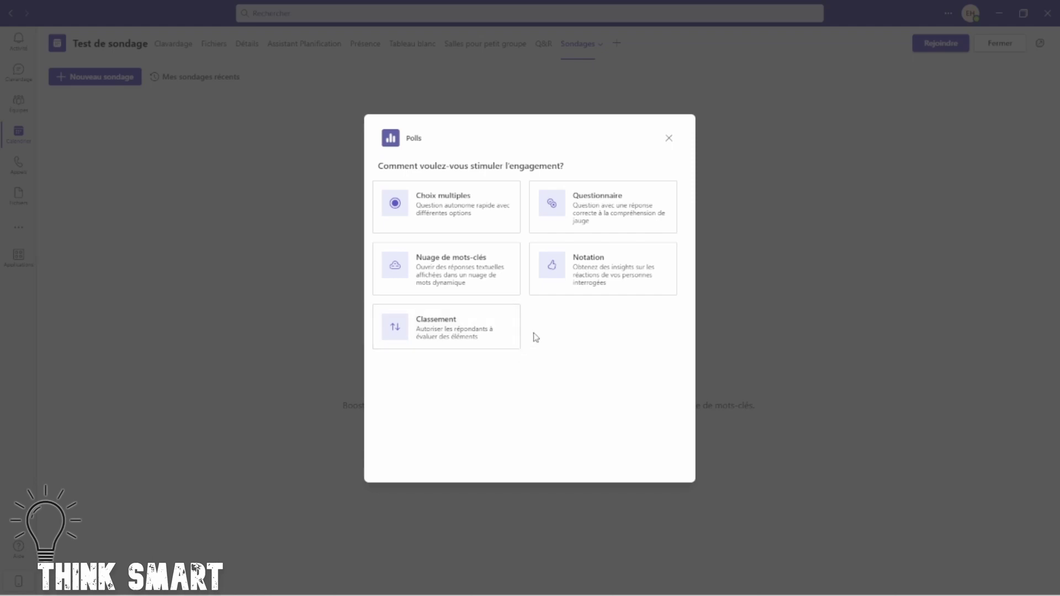
pyautogui.click(436, 205)
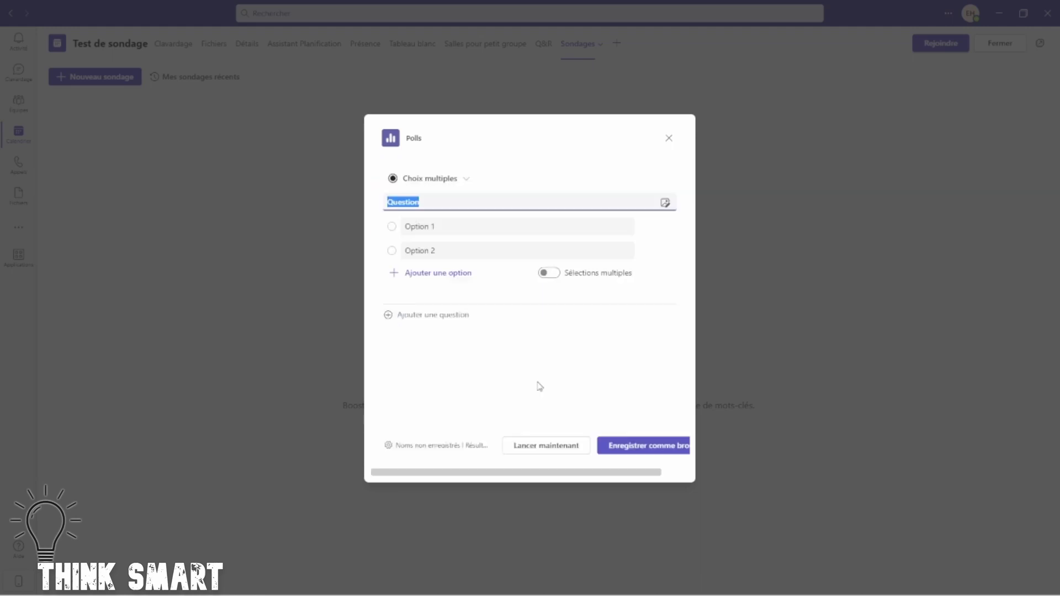
pyautogui.write('Quel est votre site de formation préféré?')
pyautogui.press('Tab')
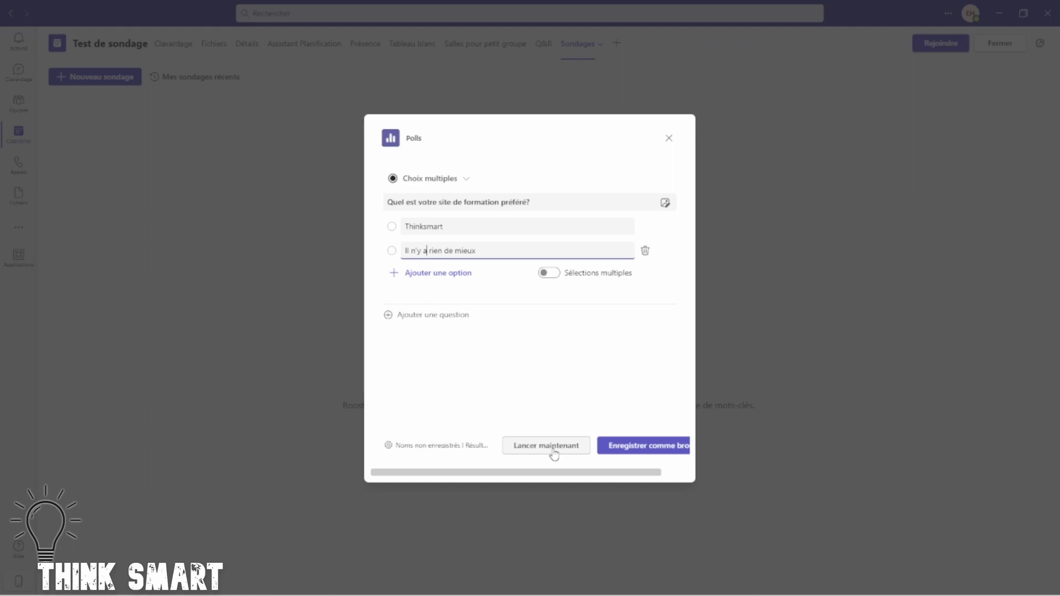
pyautogui.click(655, 450)
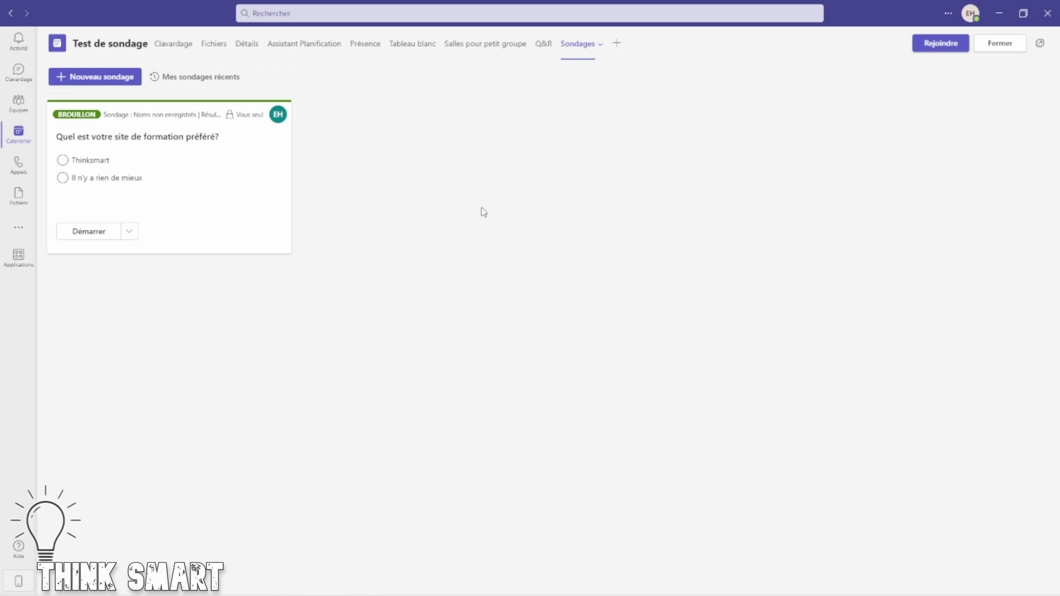
# Draft a second multiple-choice poll, 'Couleur Préféré?', with options Bleu and Rouge
pyautogui.click(112, 81)
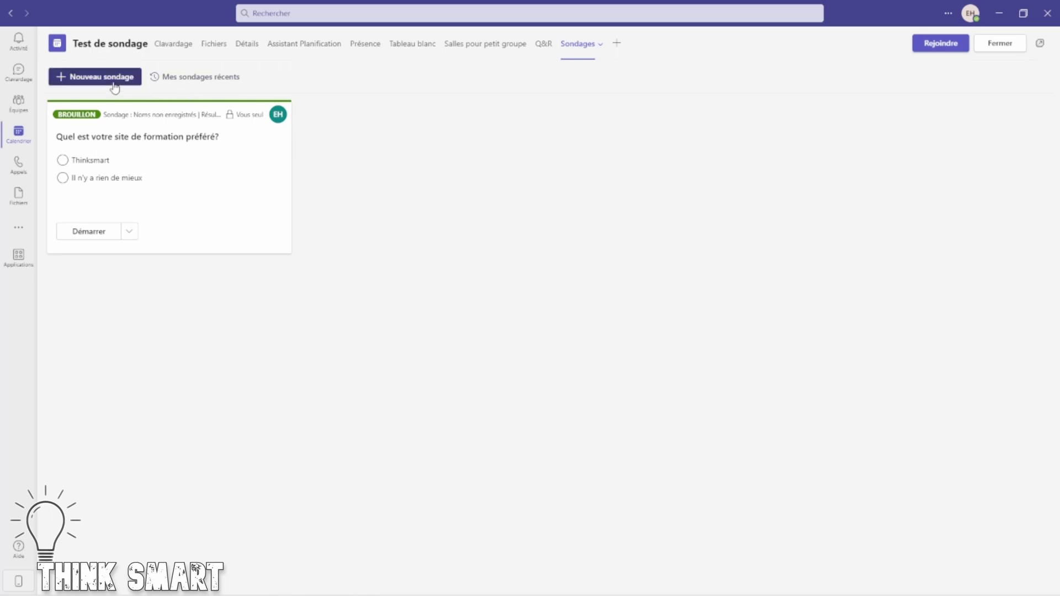
pyautogui.click(486, 229)
pyautogui.write('Couleur Préféré?')
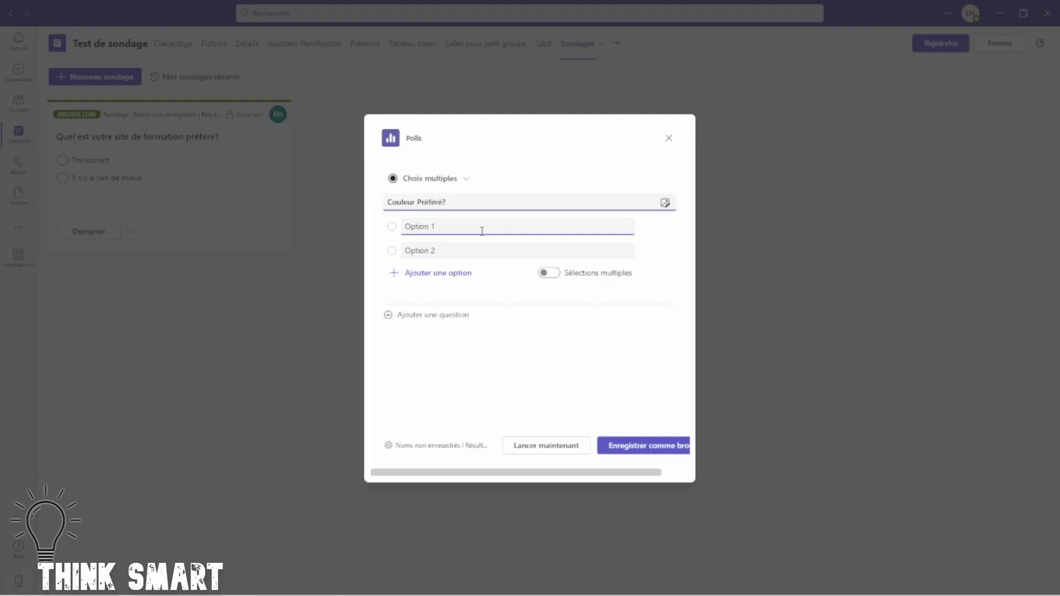
pyautogui.press('Tab')
pyautogui.write('Bleu')
pyautogui.press('Tab')
pyautogui.write('Rouge')
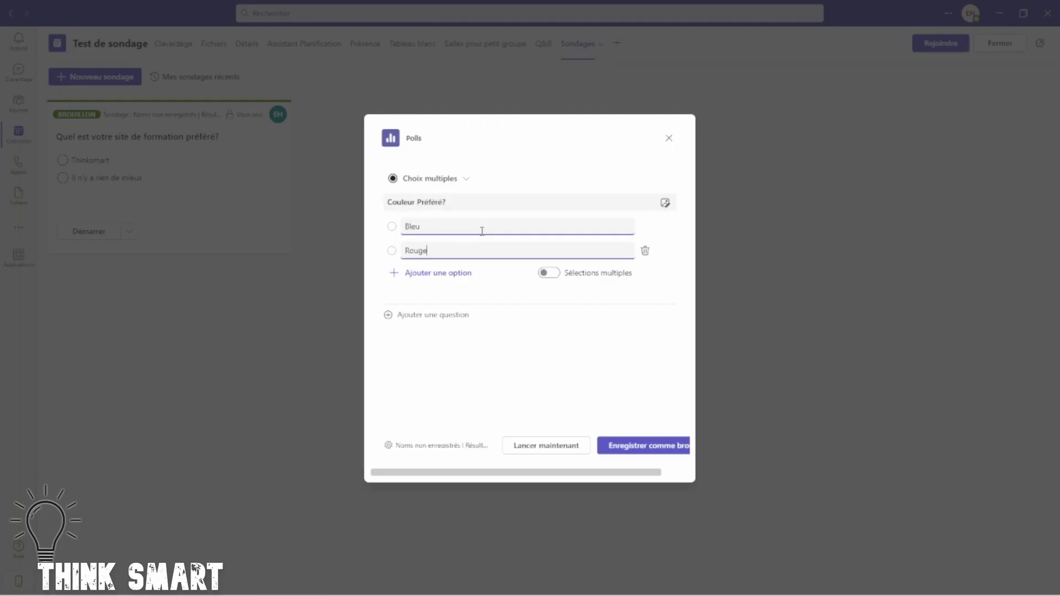
pyautogui.click(641, 446)
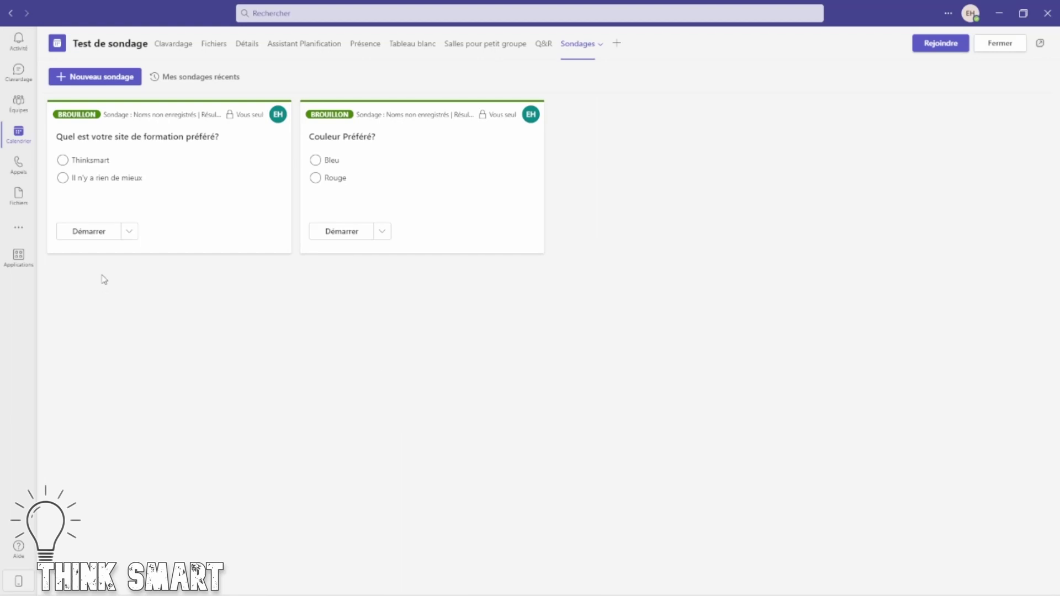
pyautogui.click(133, 238)
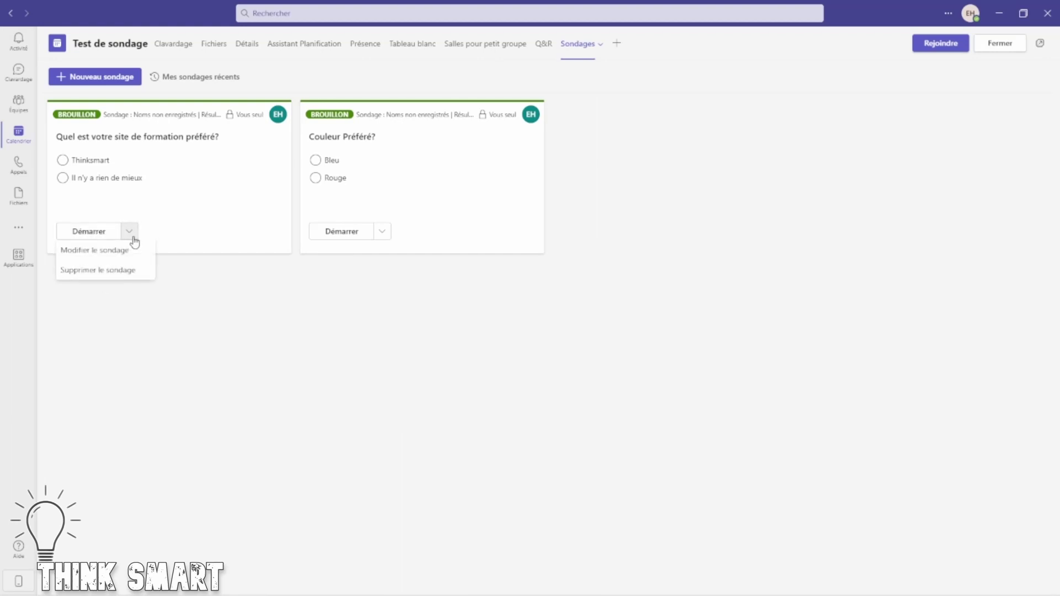
pyautogui.click(404, 382)
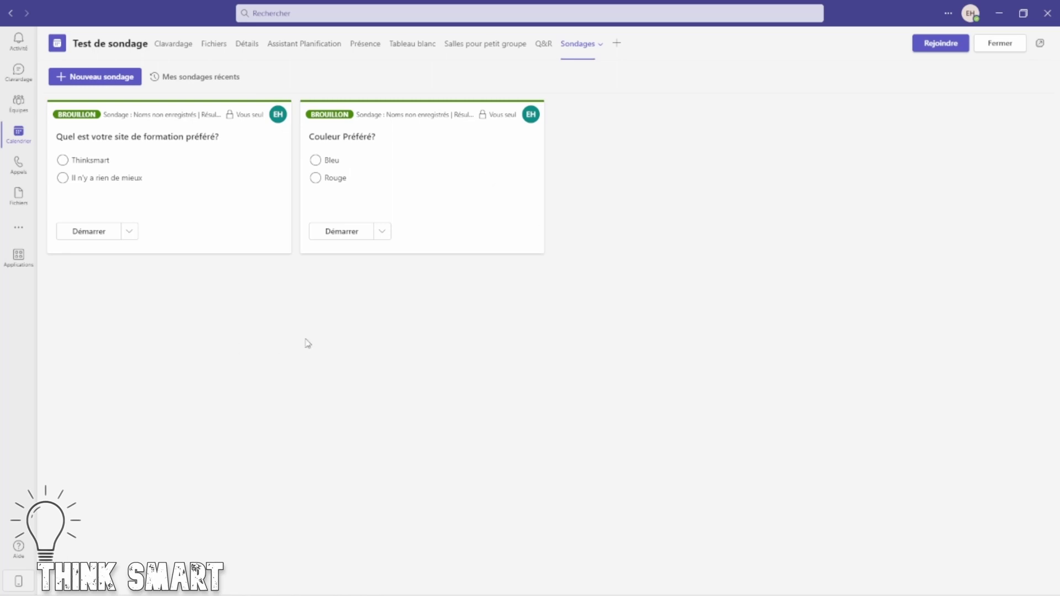
# Save a word-cloud draft poll asking 'Saison préféré?'
pyautogui.click(113, 82)
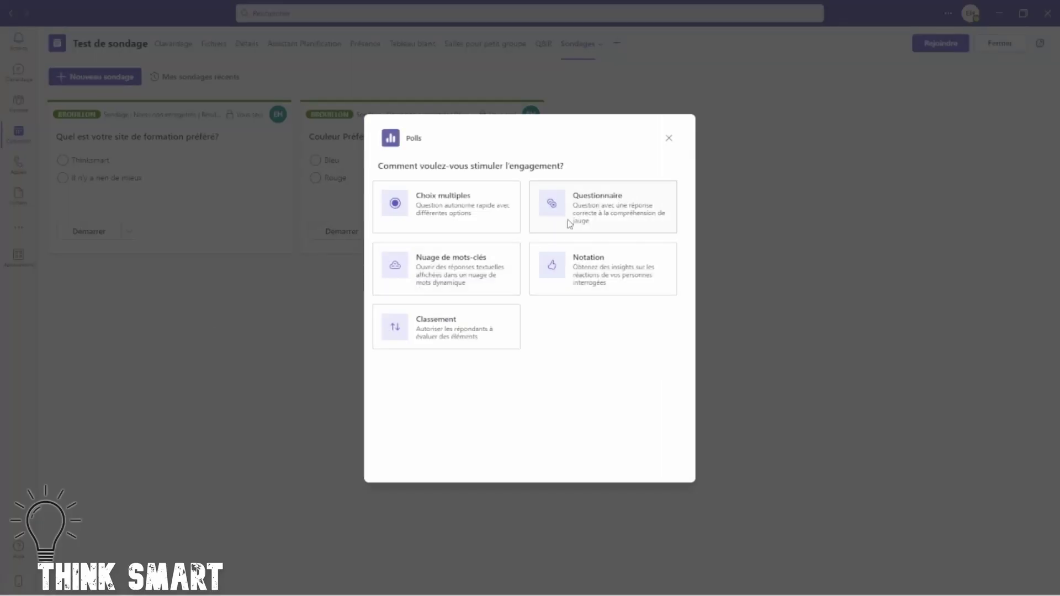
pyautogui.click(423, 269)
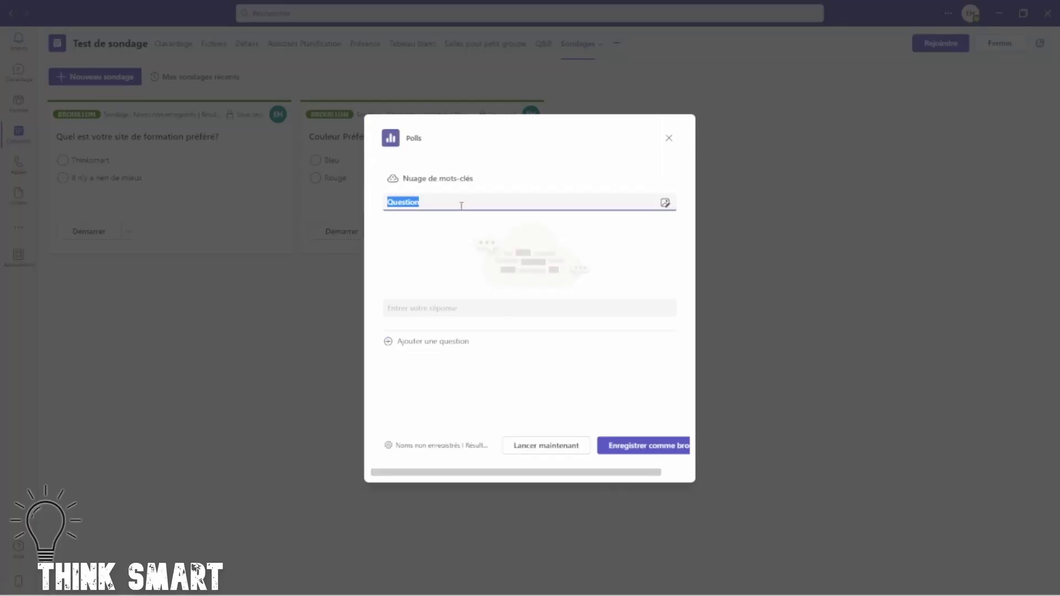
pyautogui.write('Saison préféré?')
pyautogui.click(651, 448)
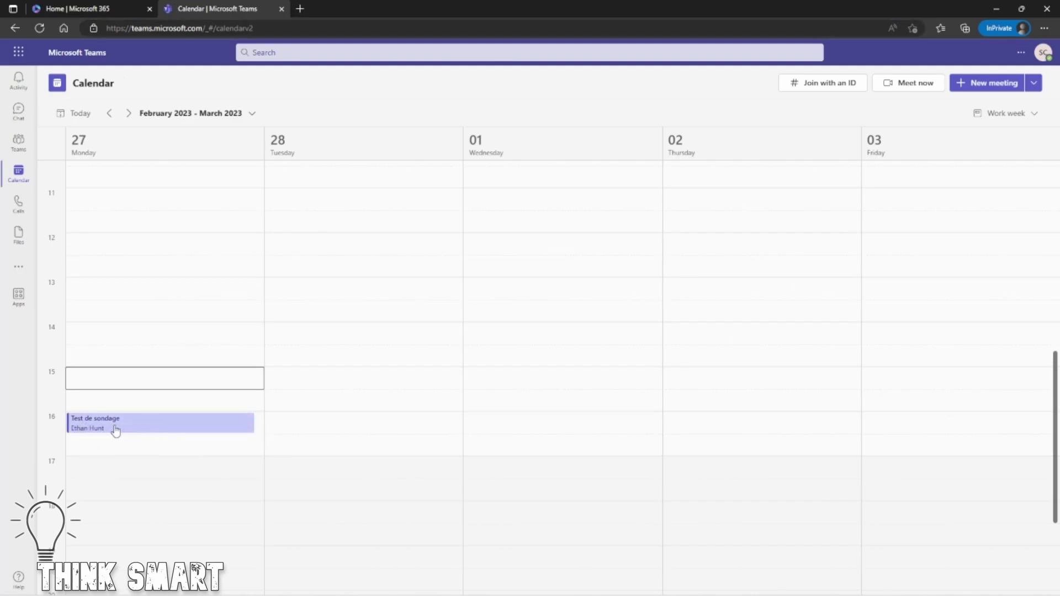
# Open the Test de sondage event from the web calendar
pyautogui.click(154, 426)
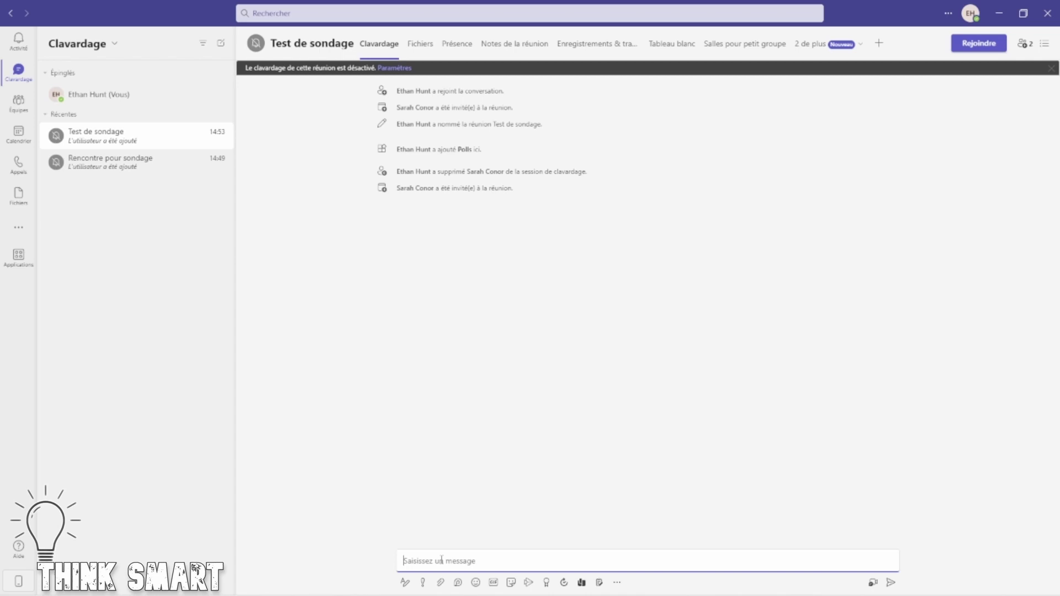
# Post 'merci' in the Test de sondage meeting chat, then return to the calendar
pyautogui.write('merci')
pyautogui.press('Return')
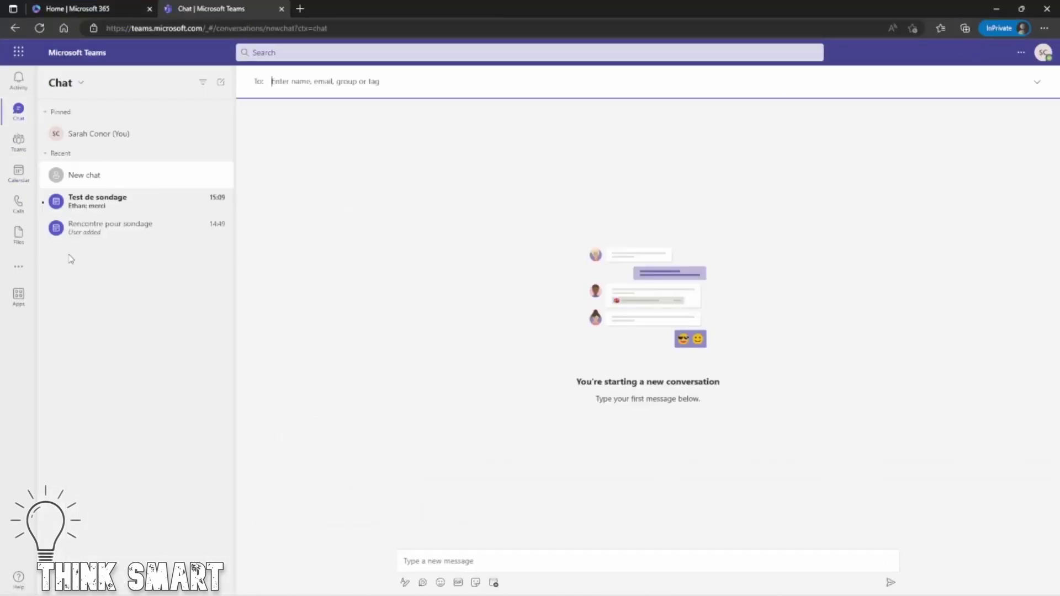
pyautogui.click(156, 201)
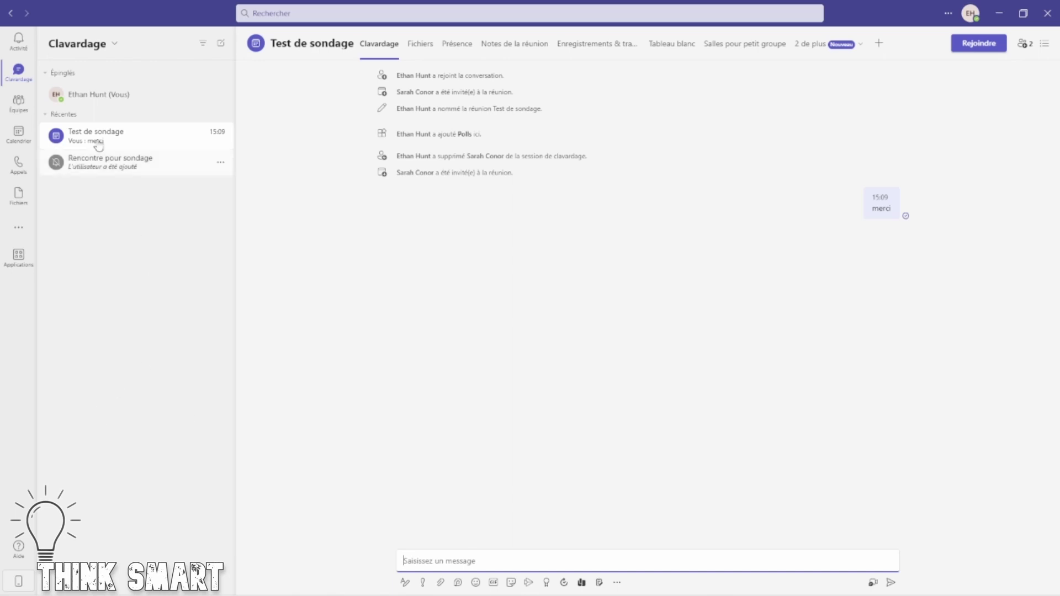
pyautogui.click(18, 134)
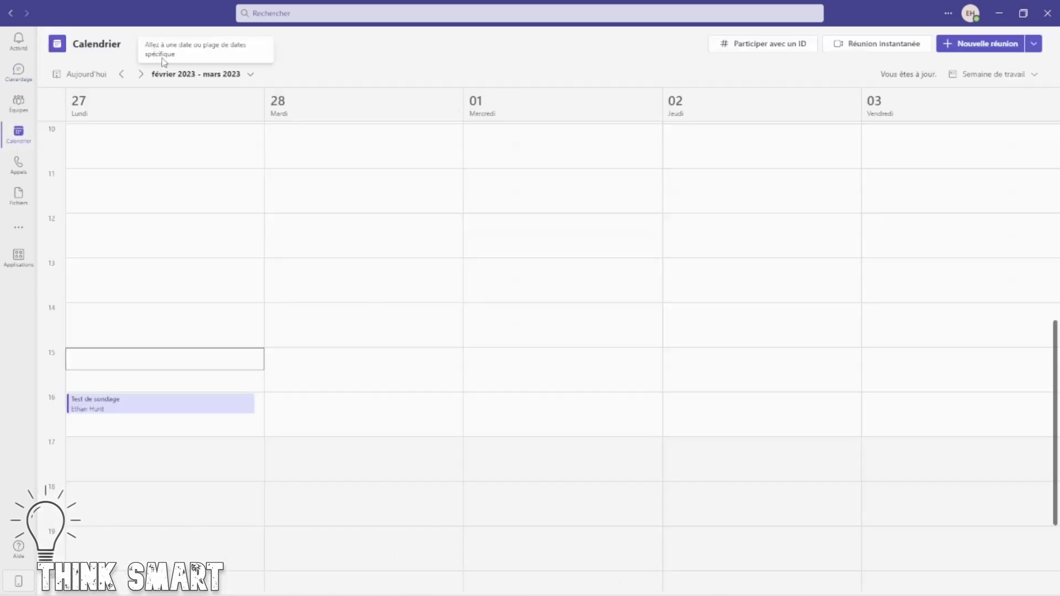
# Open the Test de sondage meeting's Sondages tab and view the first draft poll's actions
pyautogui.click(150, 407)
pyautogui.click(365, 391)
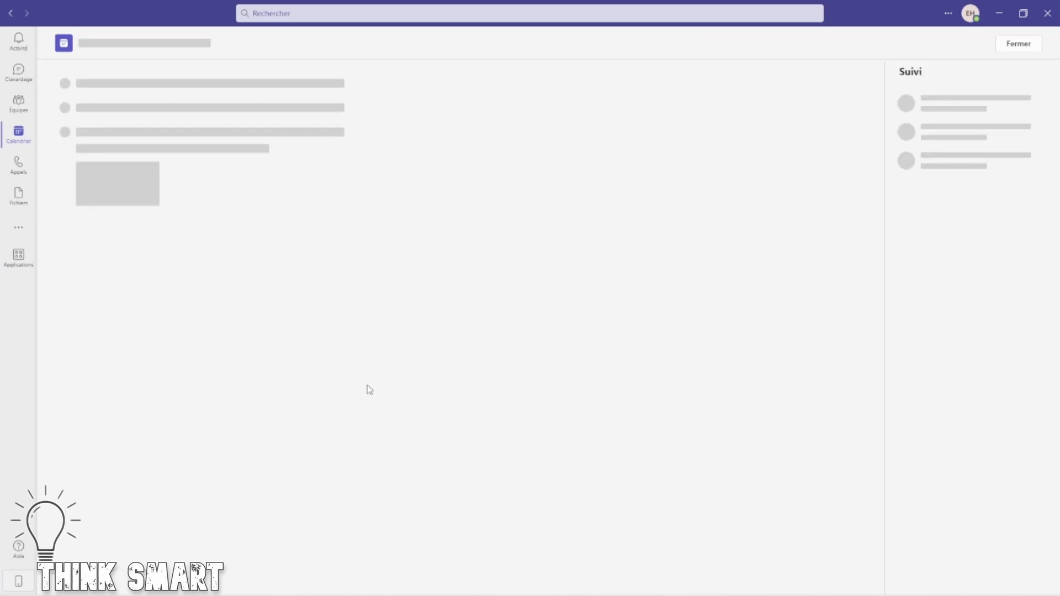
pyautogui.click(579, 58)
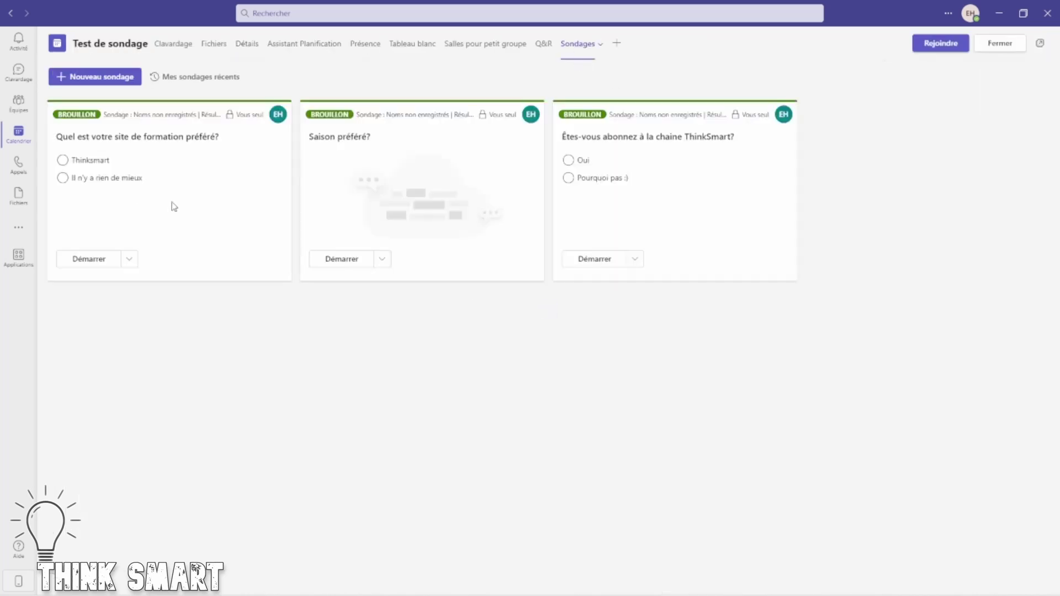
pyautogui.click(129, 259)
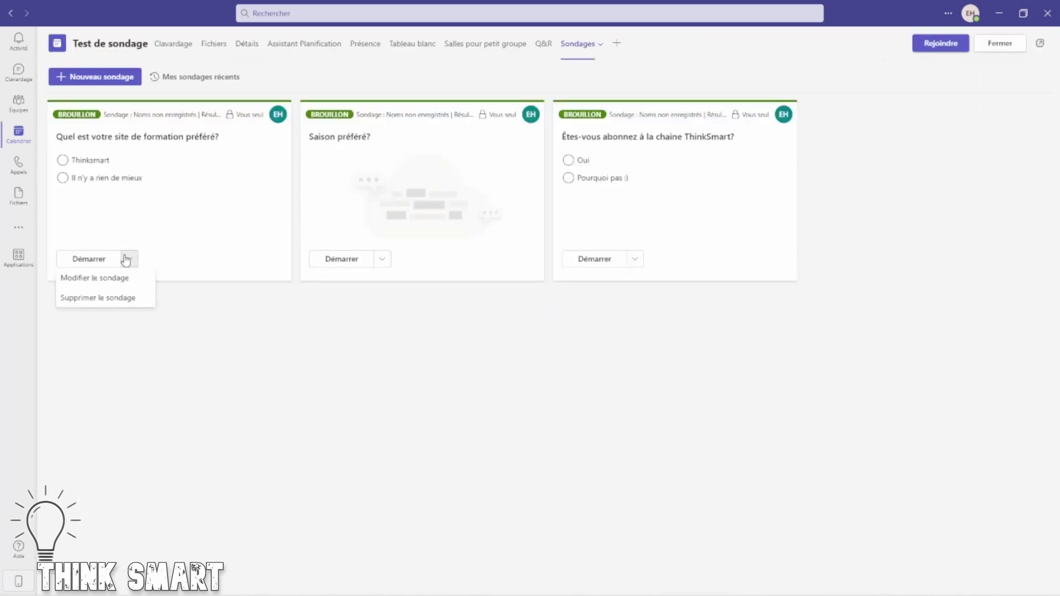
pyautogui.click(211, 210)
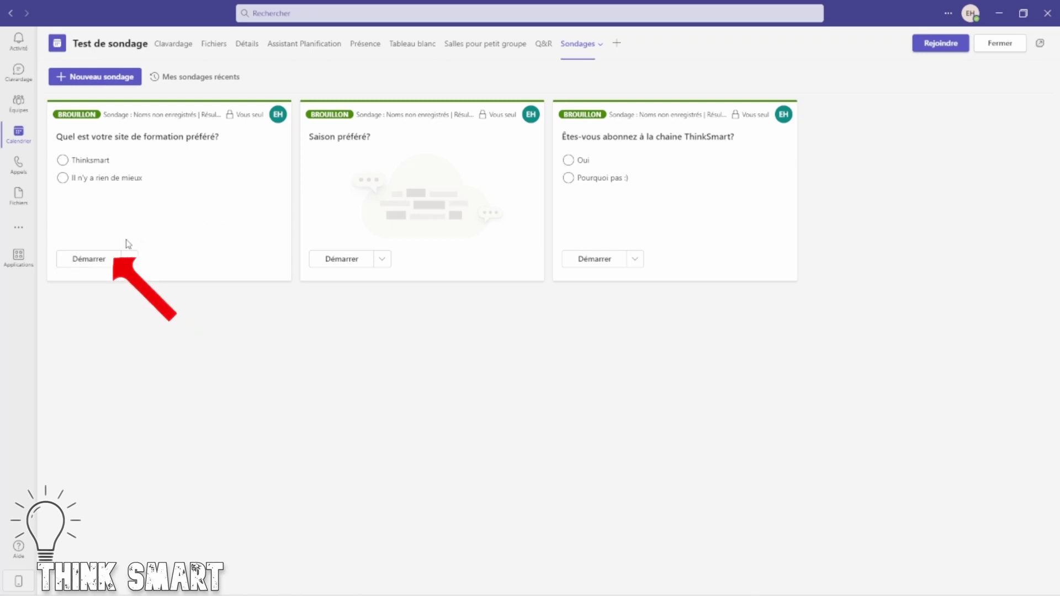
# Launch the 'Quel est votre site de formation préféré?' poll and go to the meeting chat
pyautogui.click(86, 268)
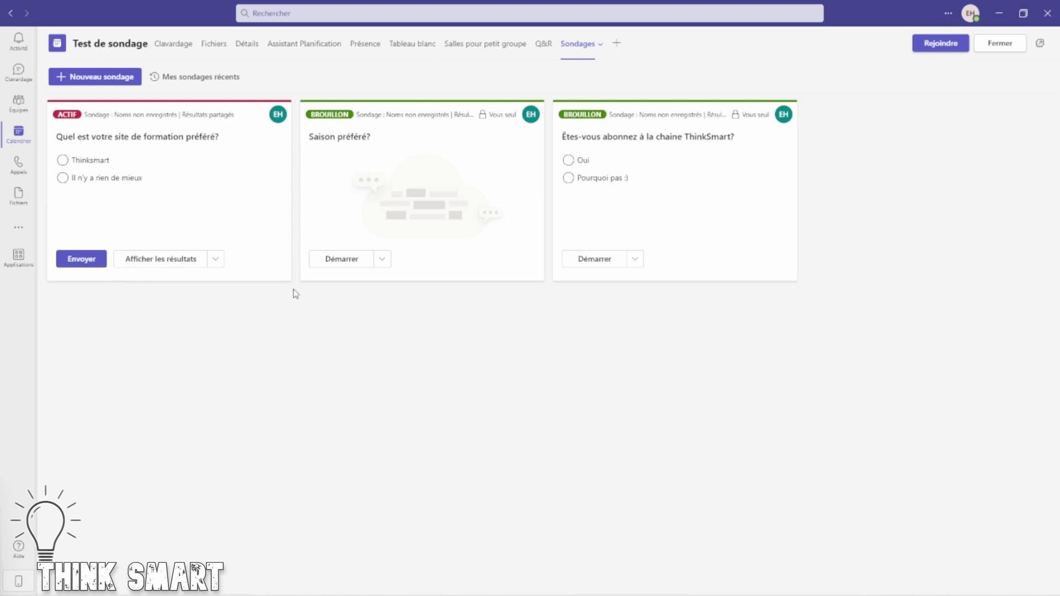
pyautogui.click(19, 73)
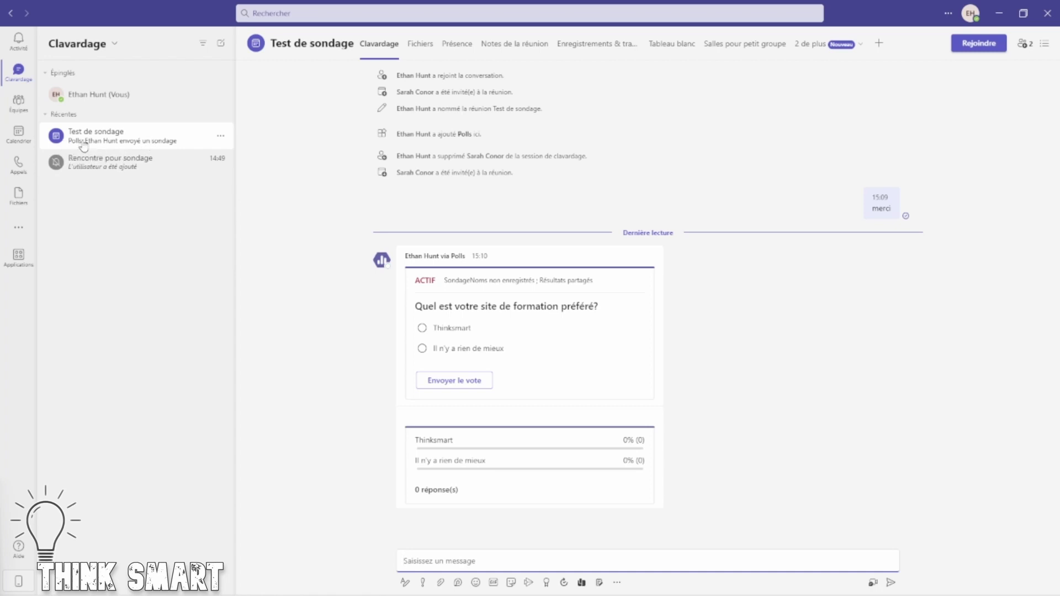
pyautogui.moveTo(380, 267)
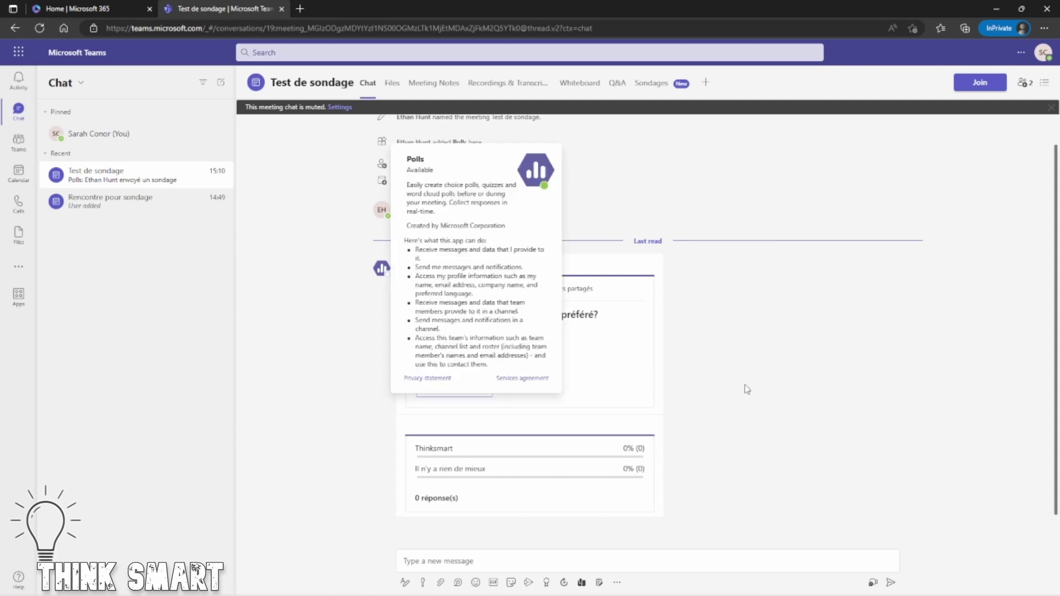
# Vote Thinksmart on the training-site poll in the chat
pyautogui.moveTo(530, 339)
pyautogui.click(428, 337)
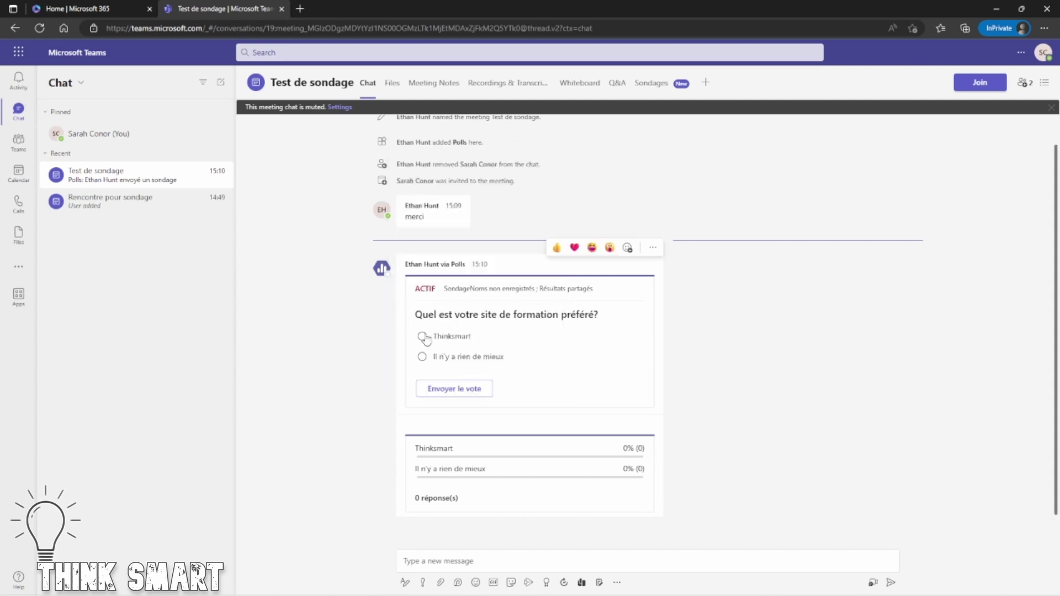
pyautogui.click(457, 393)
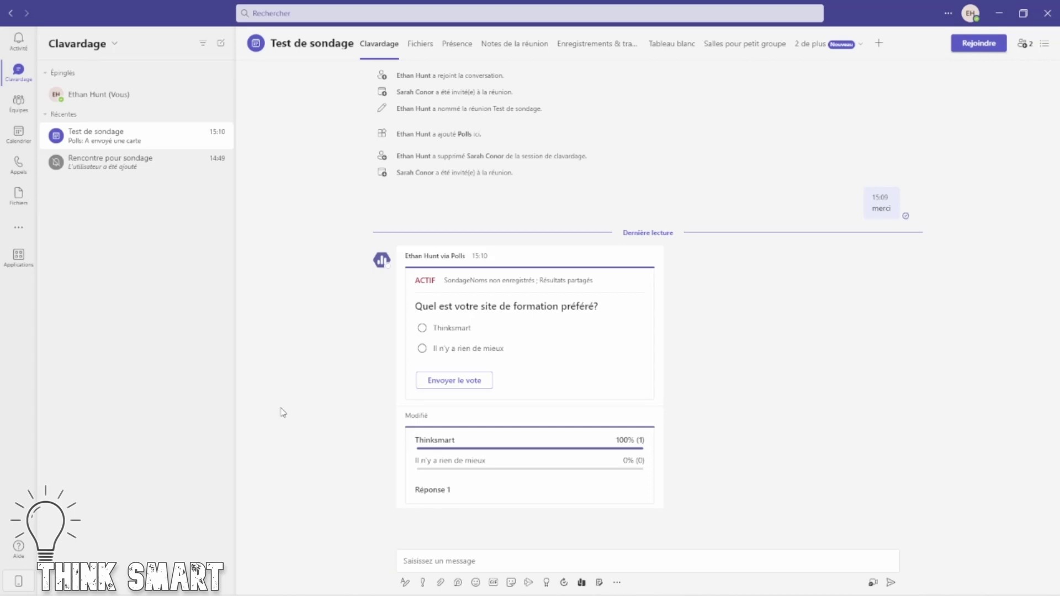
# Vote 'Il n'y a rien de mieux' so the training-site poll shows 2 responses split 50/50
pyautogui.click(422, 348)
pyautogui.click(460, 381)
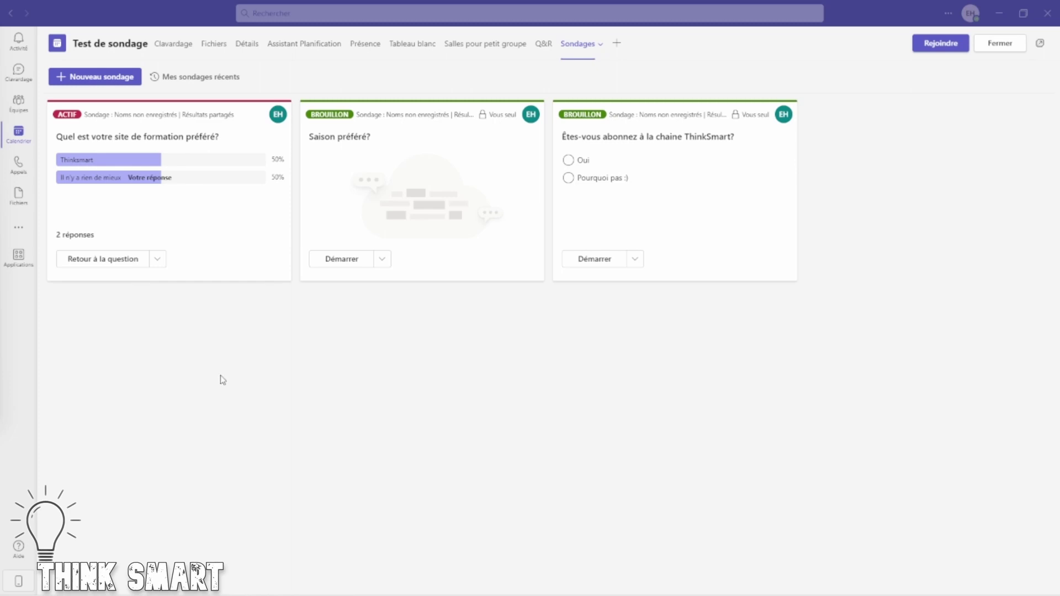
pyautogui.click(95, 77)
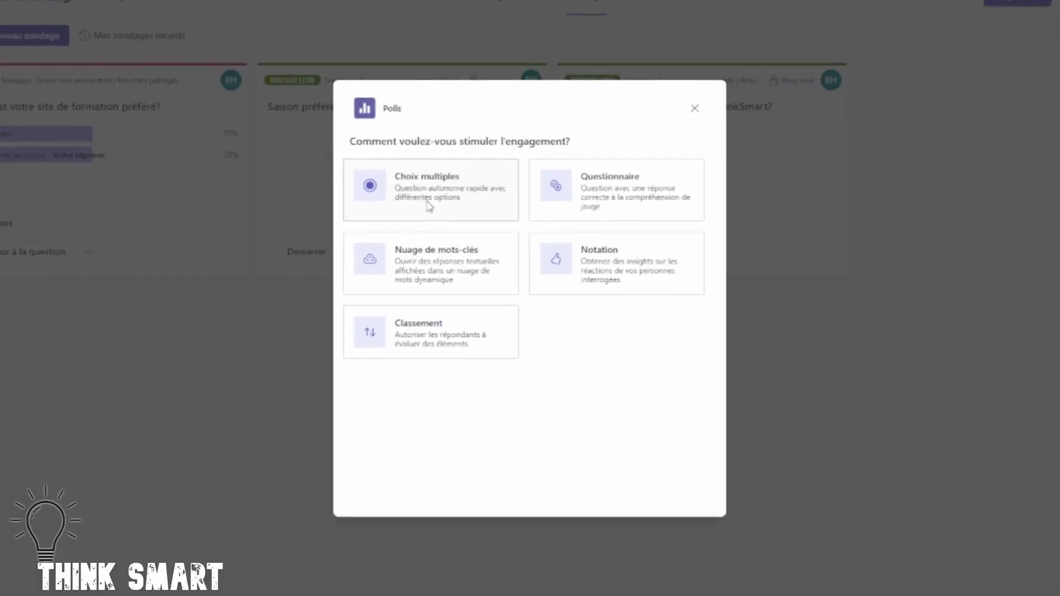
pyautogui.click(430, 206)
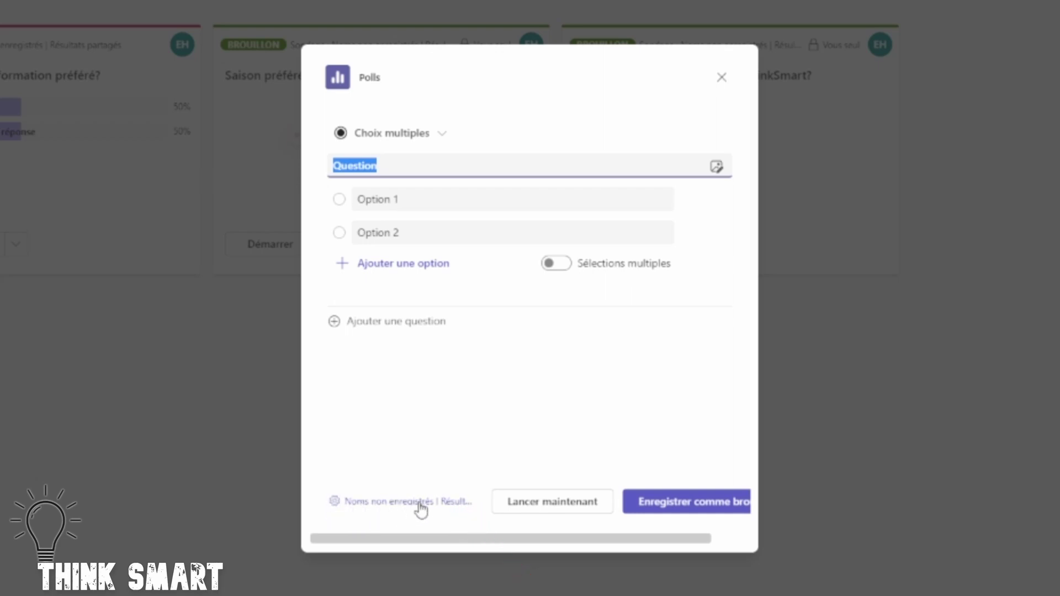
pyautogui.click(404, 503)
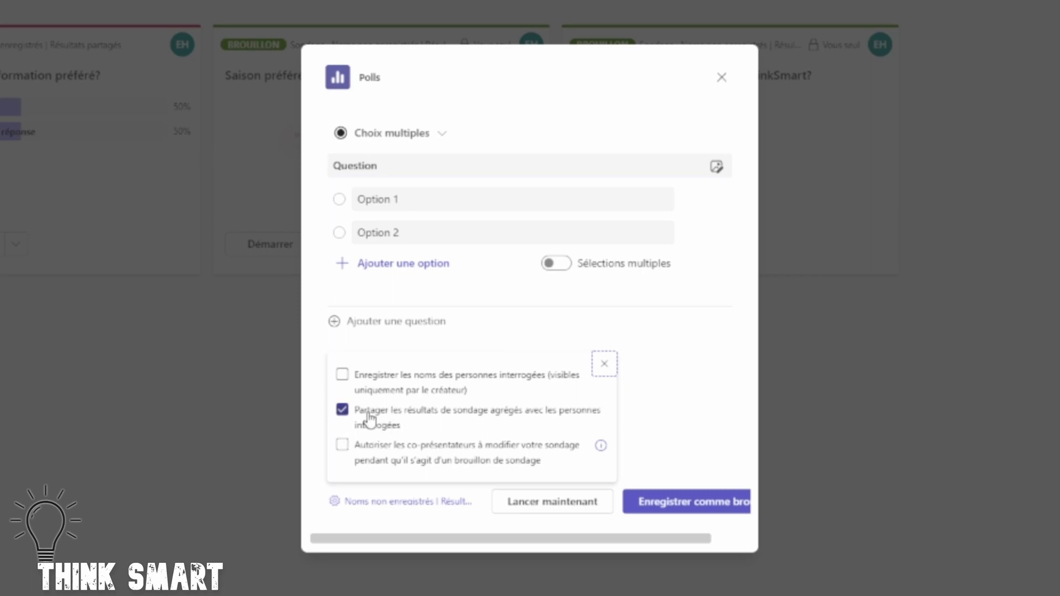
pyautogui.moveTo(149, 177)
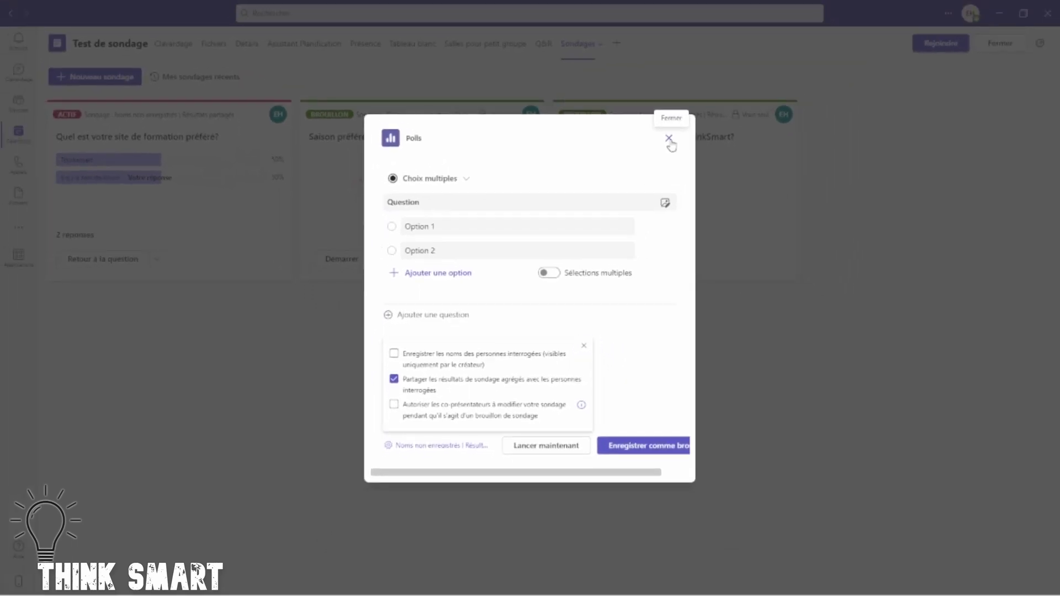
pyautogui.click(669, 142)
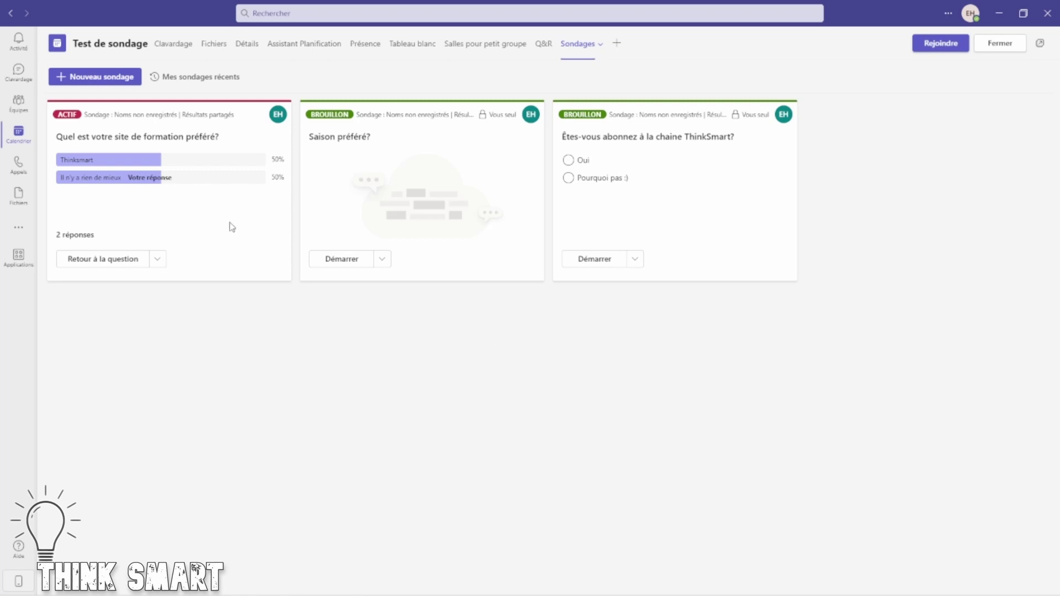
# Join the Test de sondage meeting from its meeting page
pyautogui.click(939, 44)
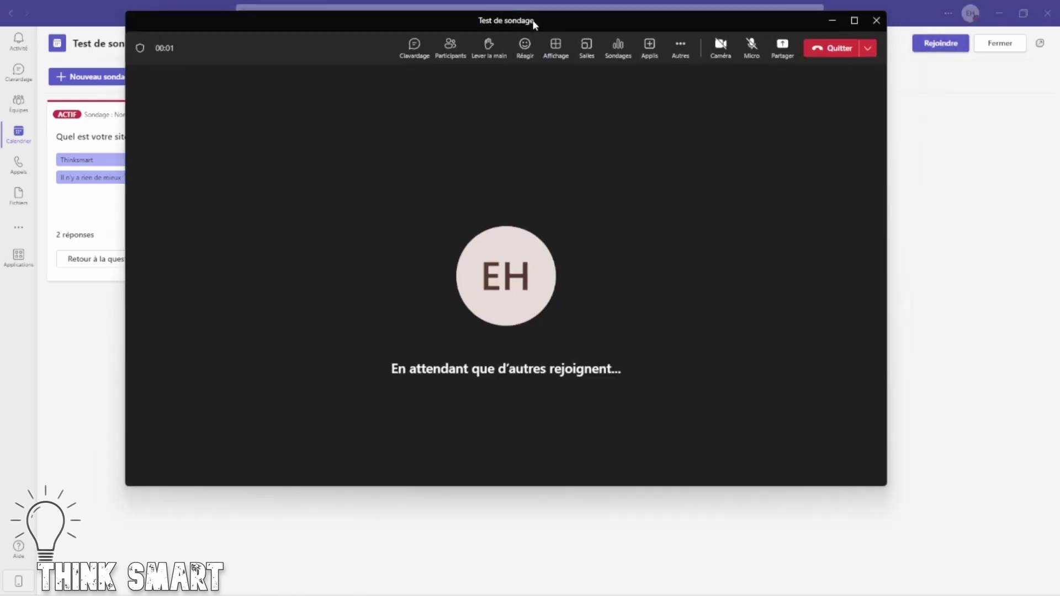
# Reposition the meeting window and browse the polls list: one active poll and two drafts
pyautogui.moveTo(533, 23); pyautogui.dragTo(484, 24)
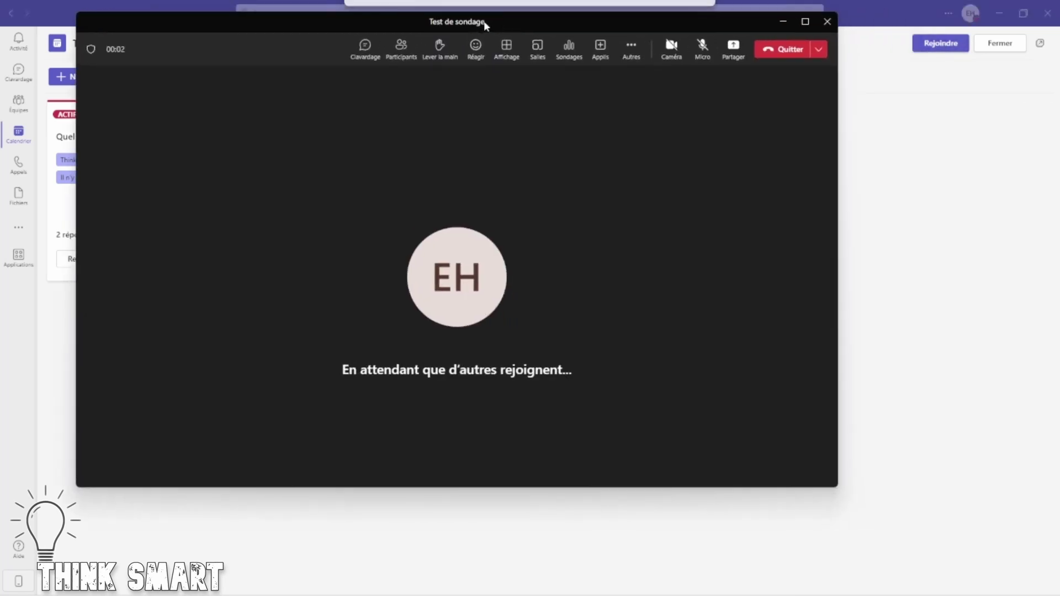
pyautogui.click(568, 56)
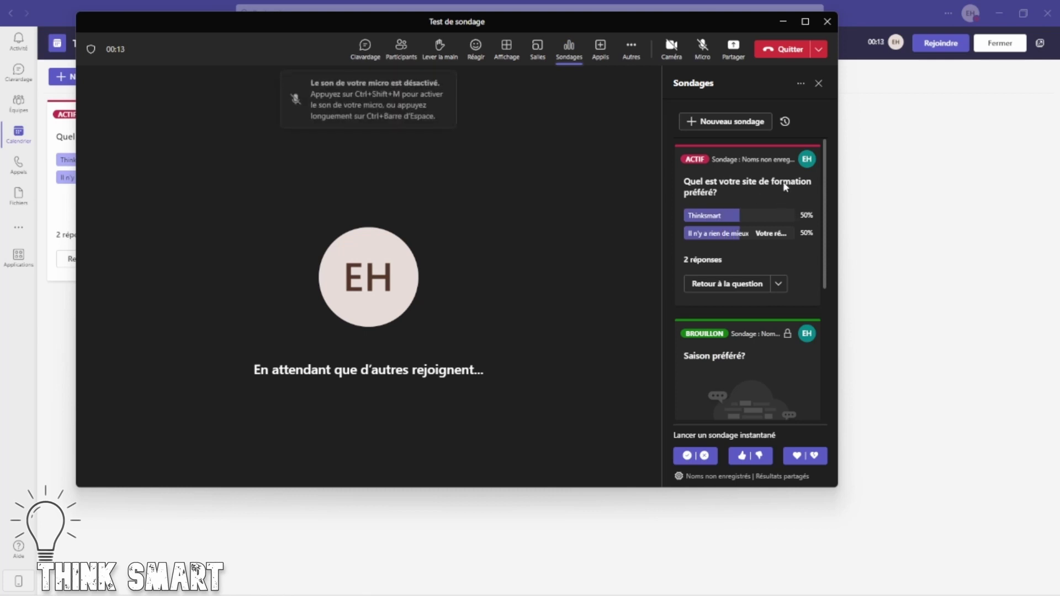
pyautogui.scroll(-3, 772, 253)
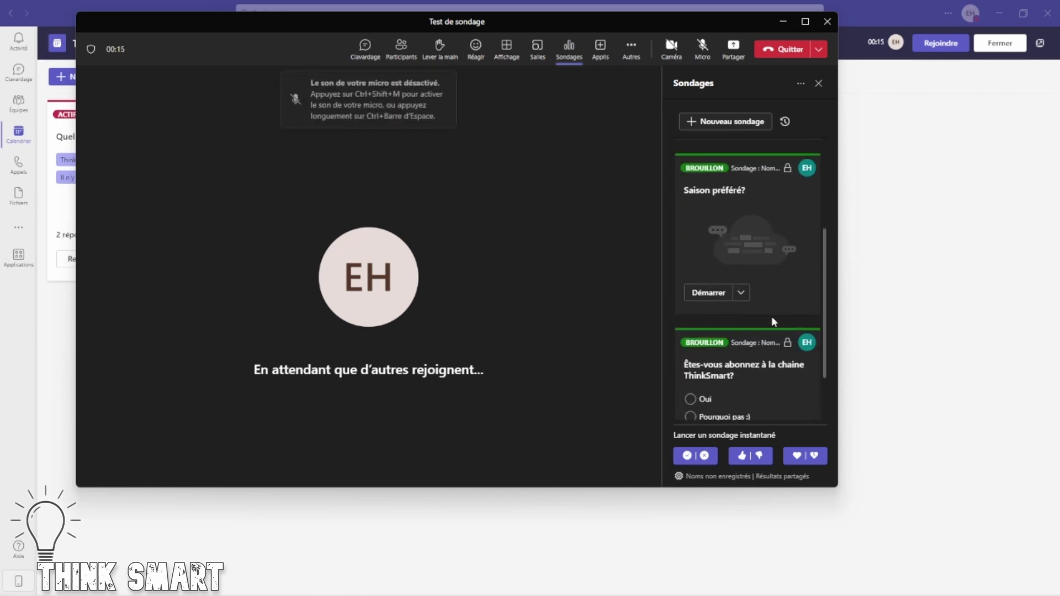
pyautogui.scroll(-2, 751, 242)
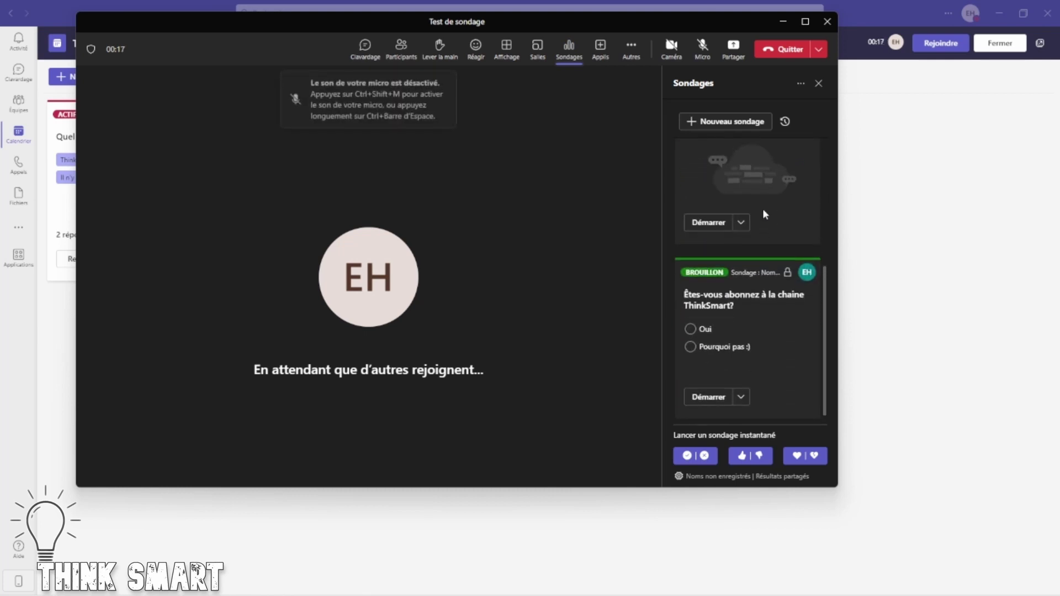
pyautogui.scroll(5, 759, 208)
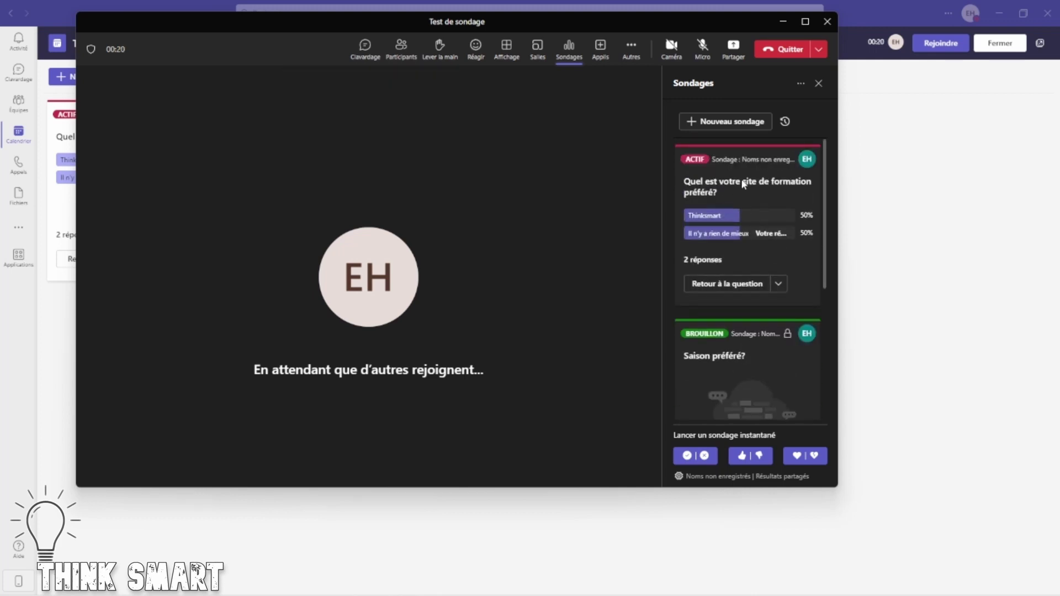
pyautogui.scroll(-1, 734, 199)
pyautogui.scroll(-1, 726, 207)
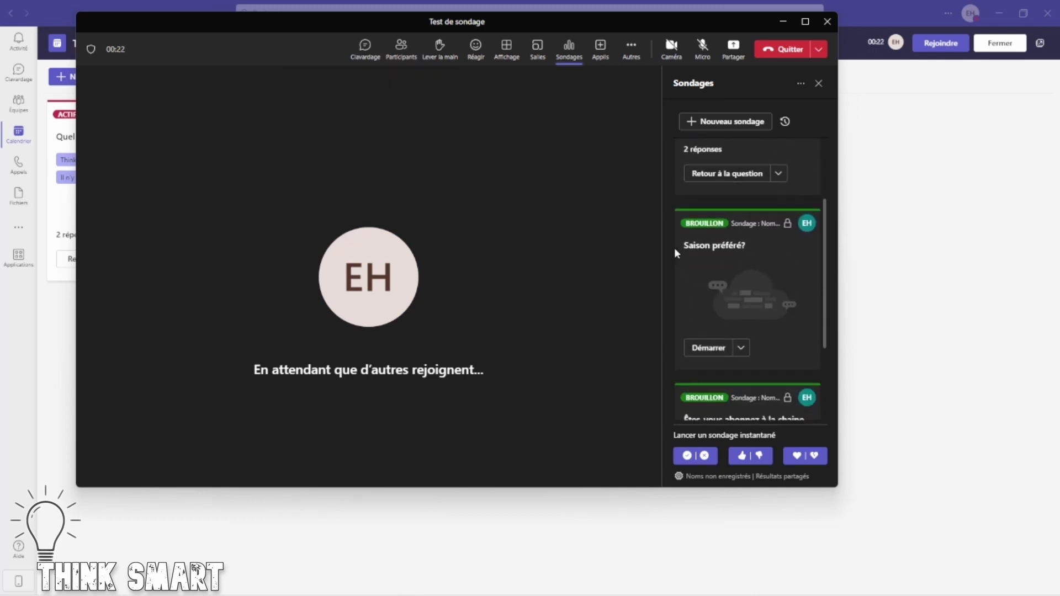
pyautogui.scroll(-2, 770, 243)
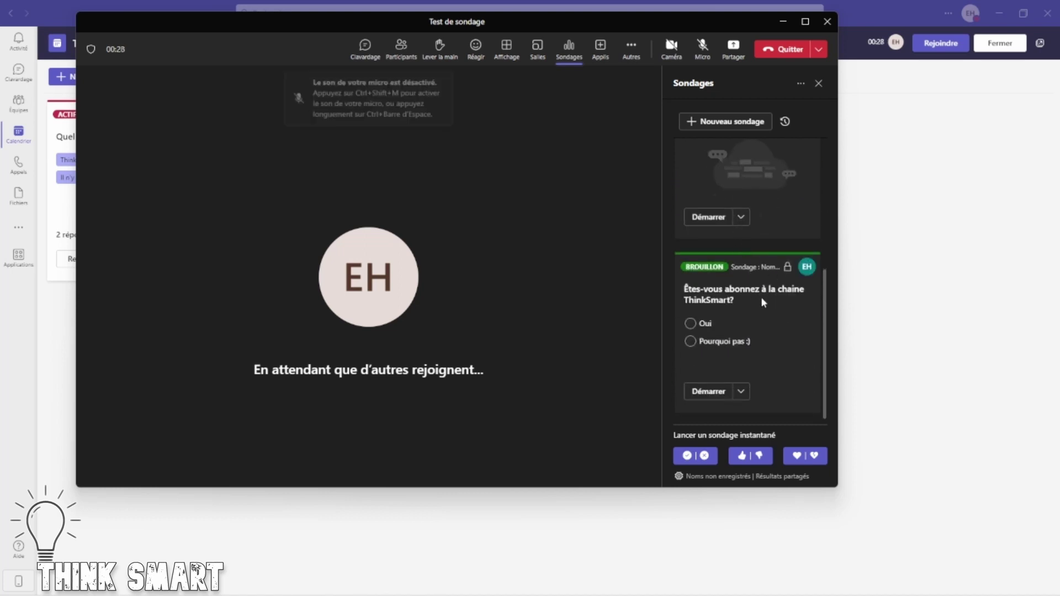
pyautogui.scroll(2, 761, 296)
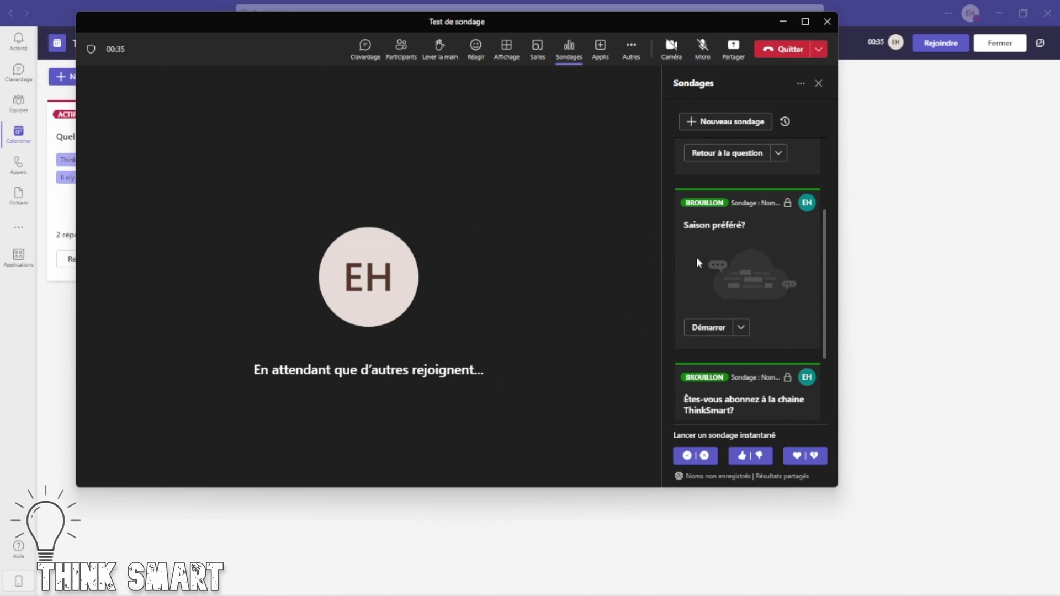
pyautogui.scroll(3, 730, 240)
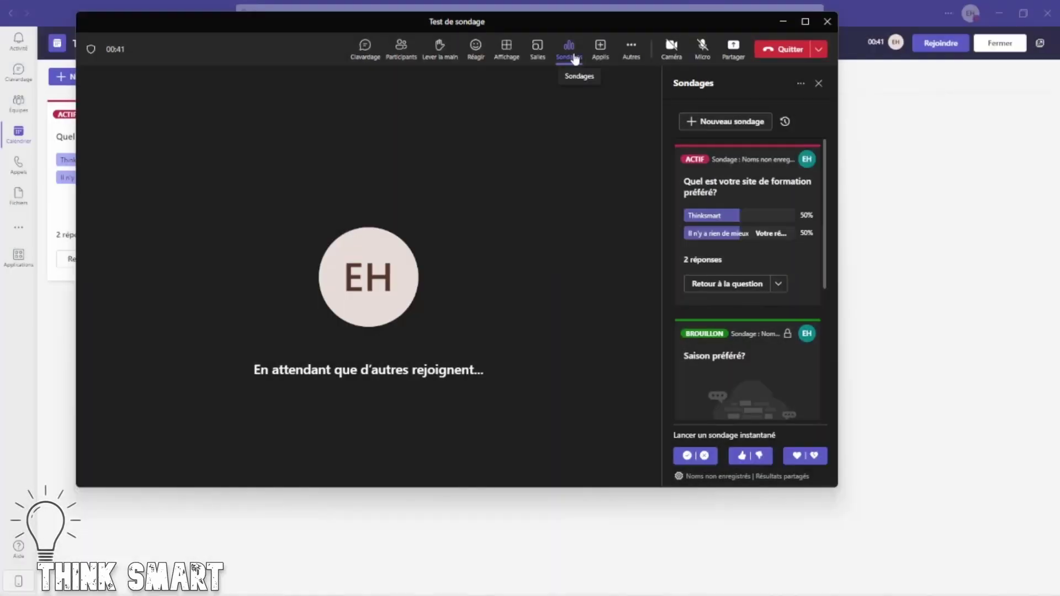
pyautogui.click(569, 49)
# Check the meeting chat's poll card at 50% per option, then return to the polls list
pyautogui.click(365, 49)
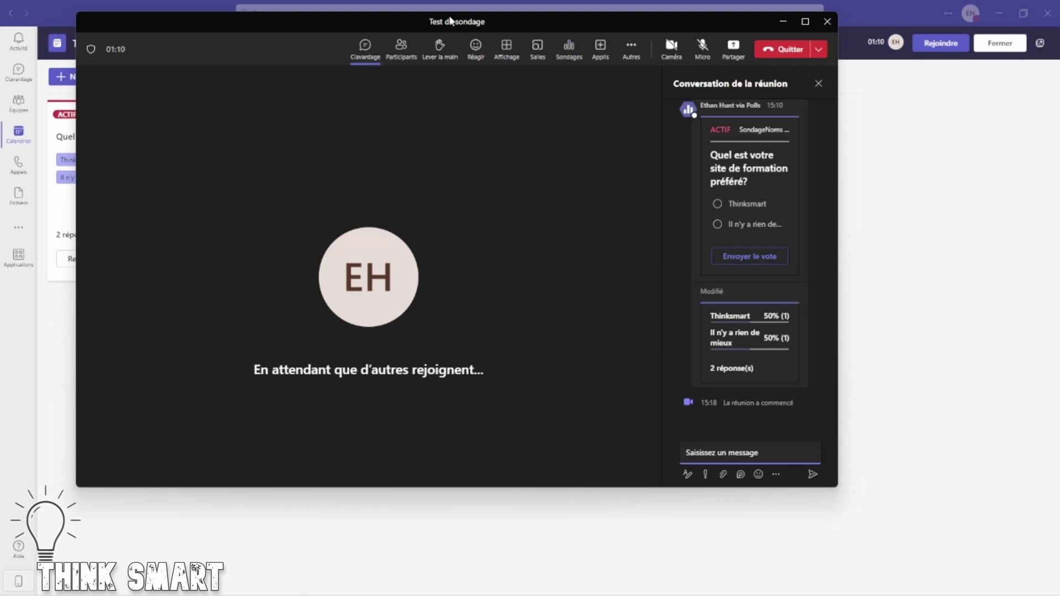
pyautogui.moveTo(454, 25); pyautogui.dragTo(478, 35)
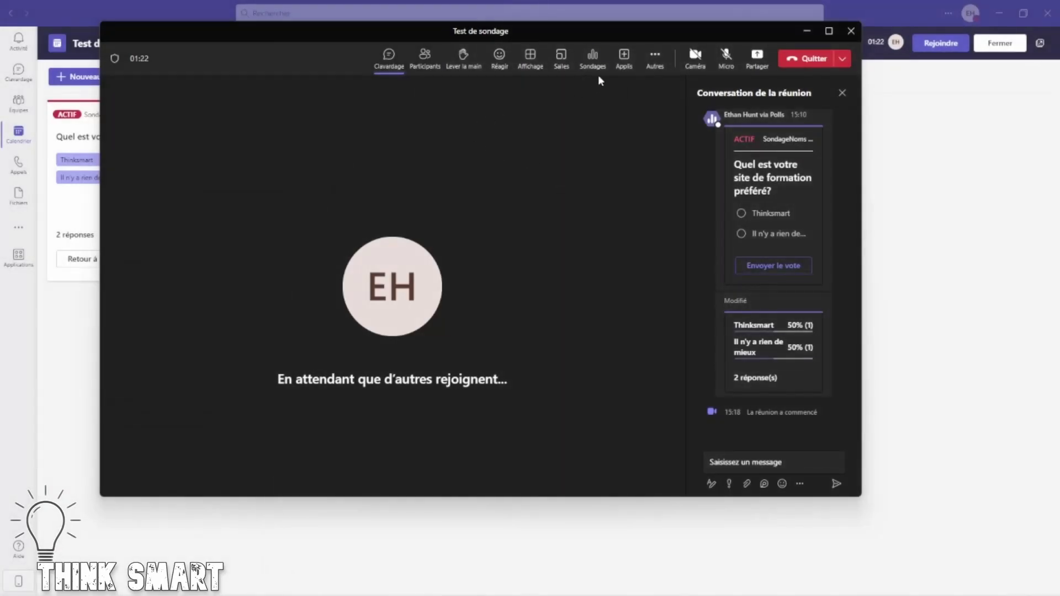
pyautogui.click(592, 57)
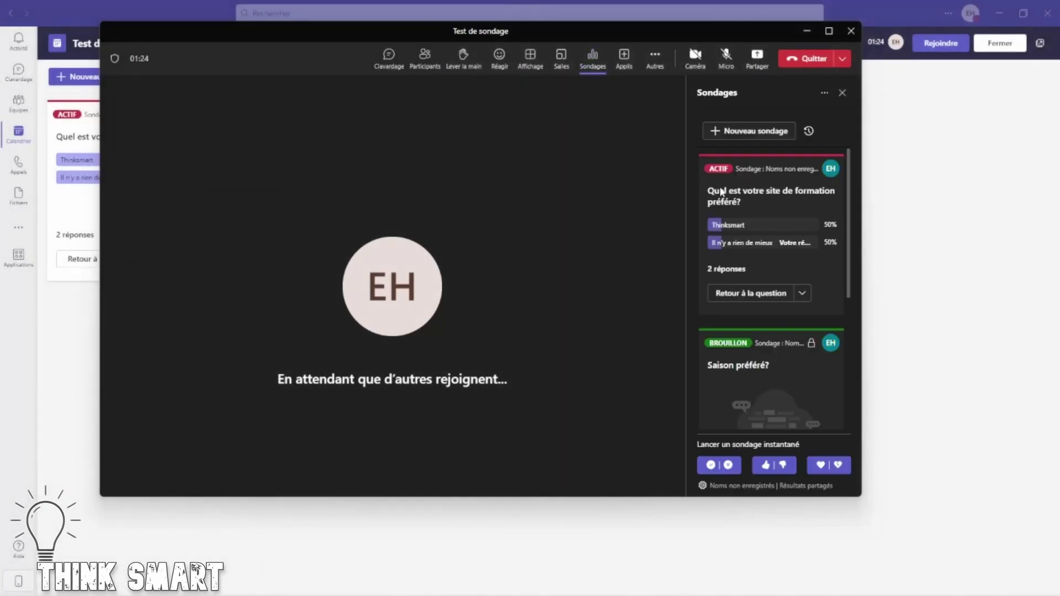
# Launch the Saison préféré? word-cloud poll live in the meeting
pyautogui.scroll(-2, 752, 278)
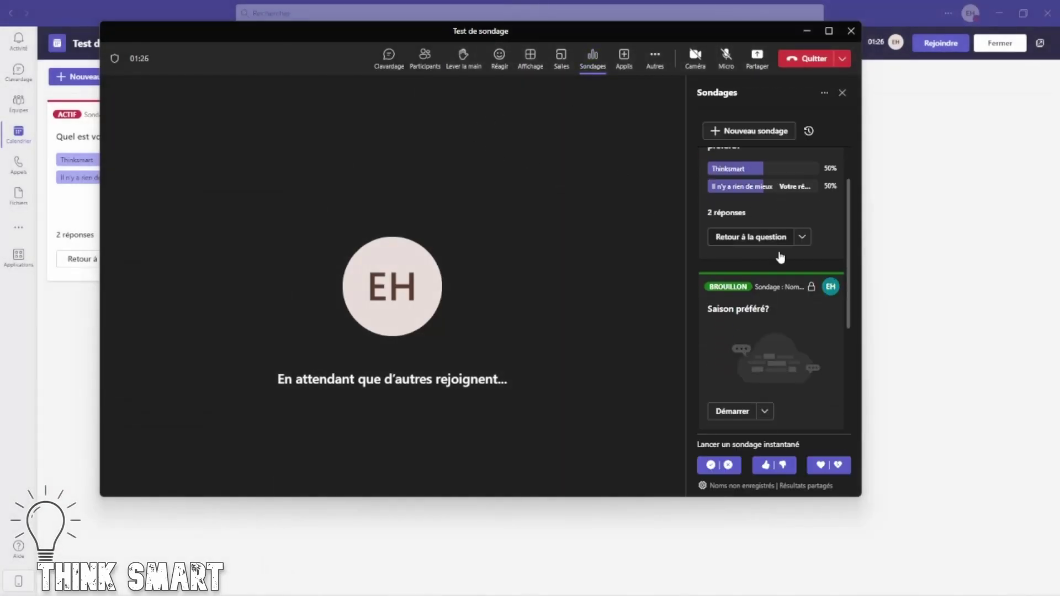
pyautogui.click(733, 358)
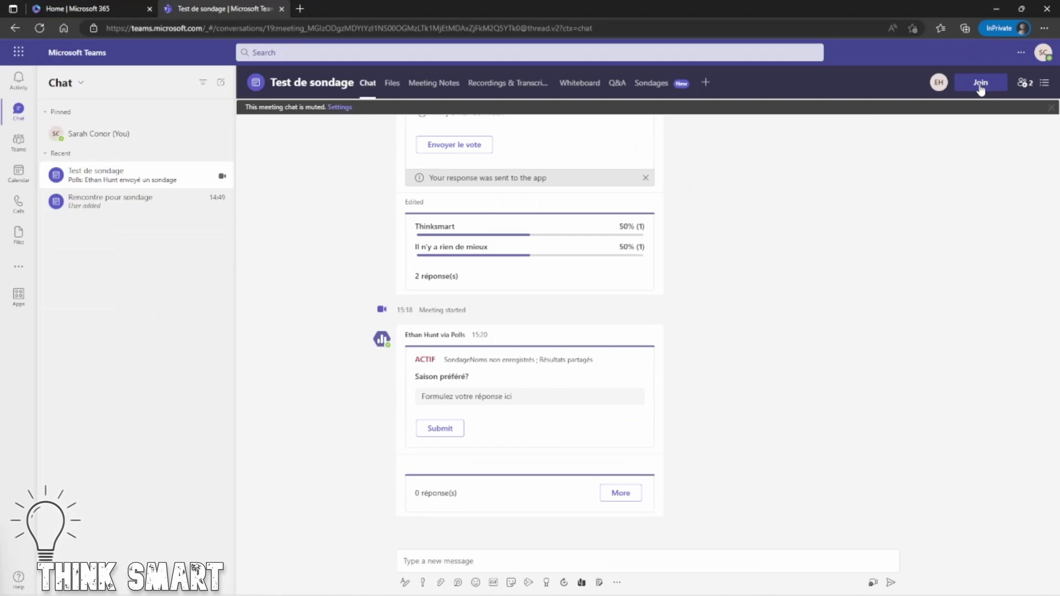
pyautogui.click(977, 82)
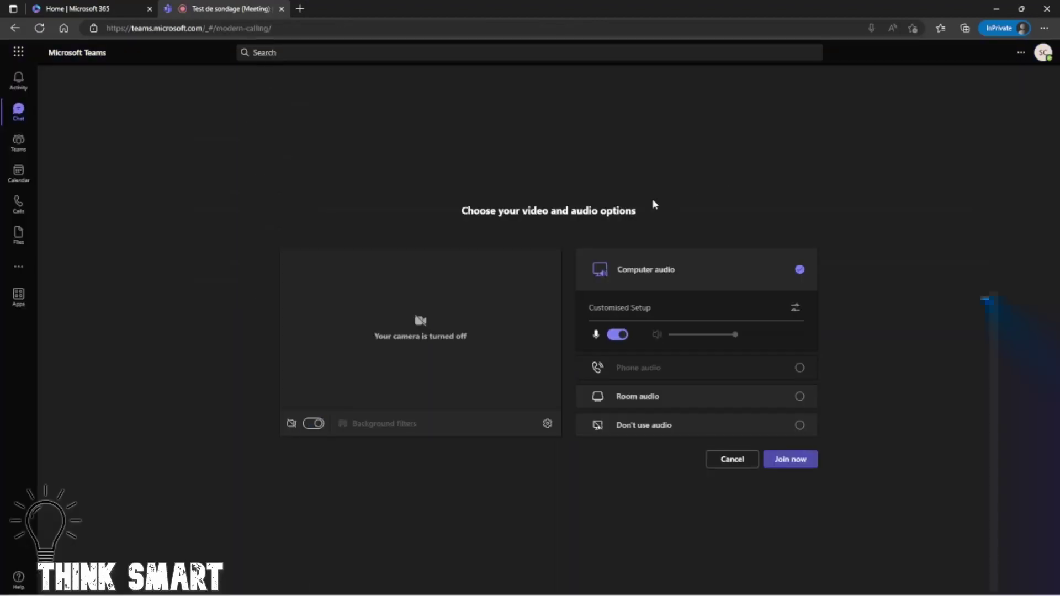
# Join as attendee with the mic off and answer 'Hiver' on the Saison préféré? poll
pyautogui.click(617, 334)
pyautogui.click(790, 460)
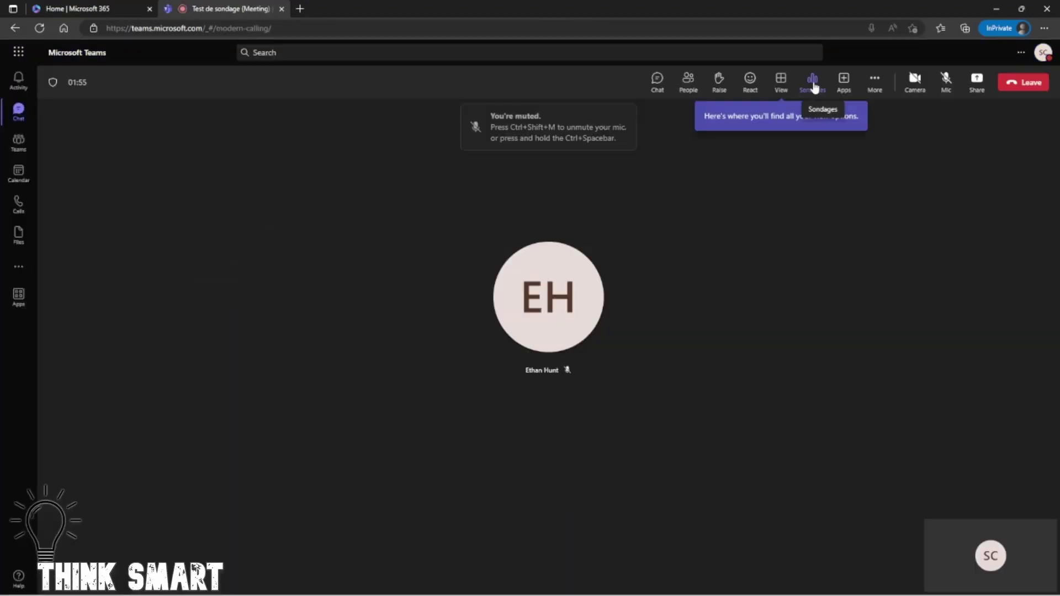
pyautogui.click(814, 86)
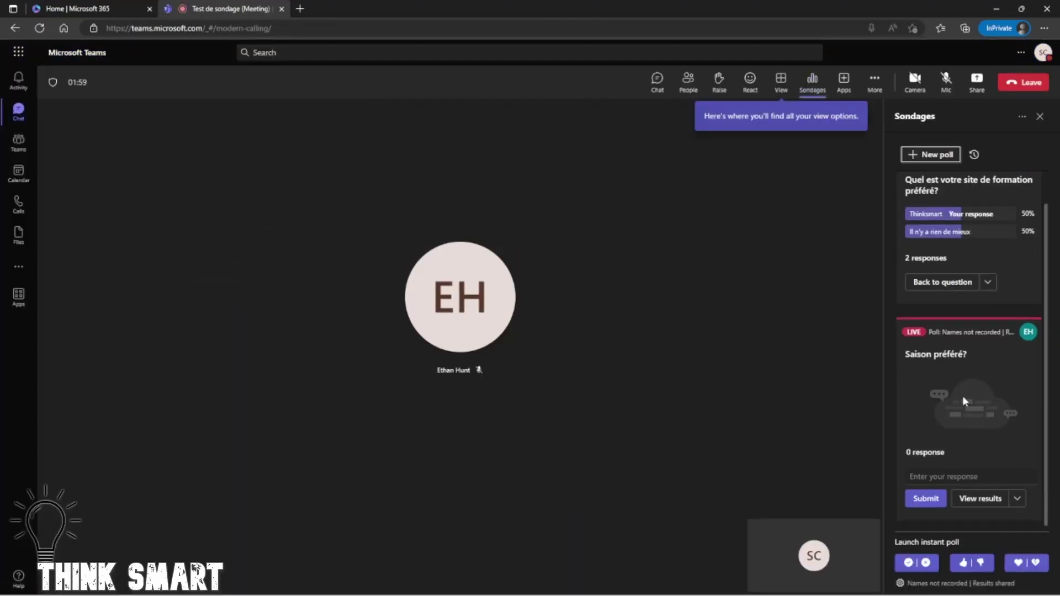
pyautogui.click(933, 477)
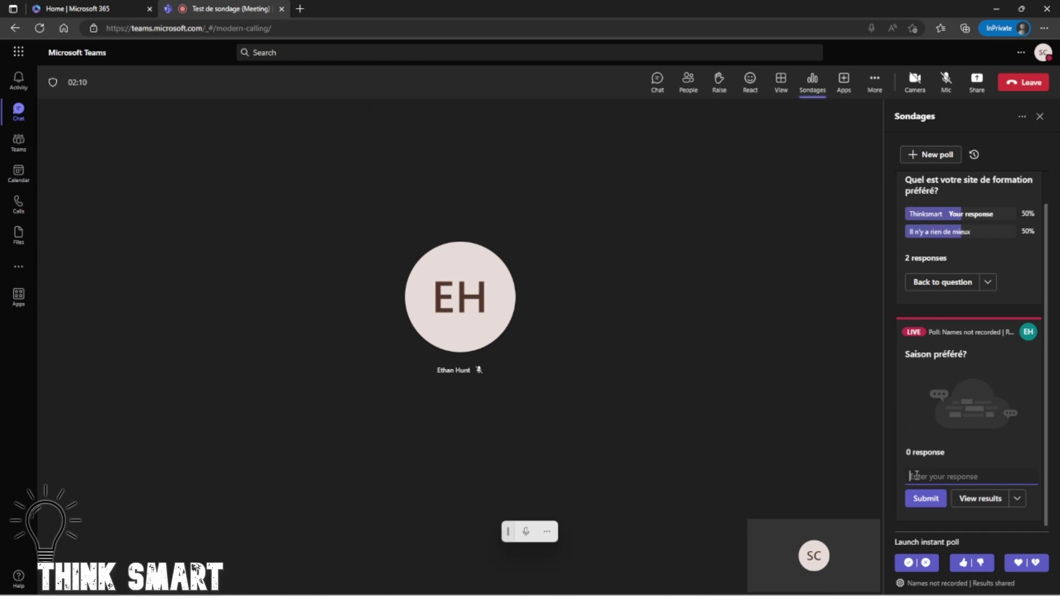
pyautogui.write('Hiver')
pyautogui.press('Return')
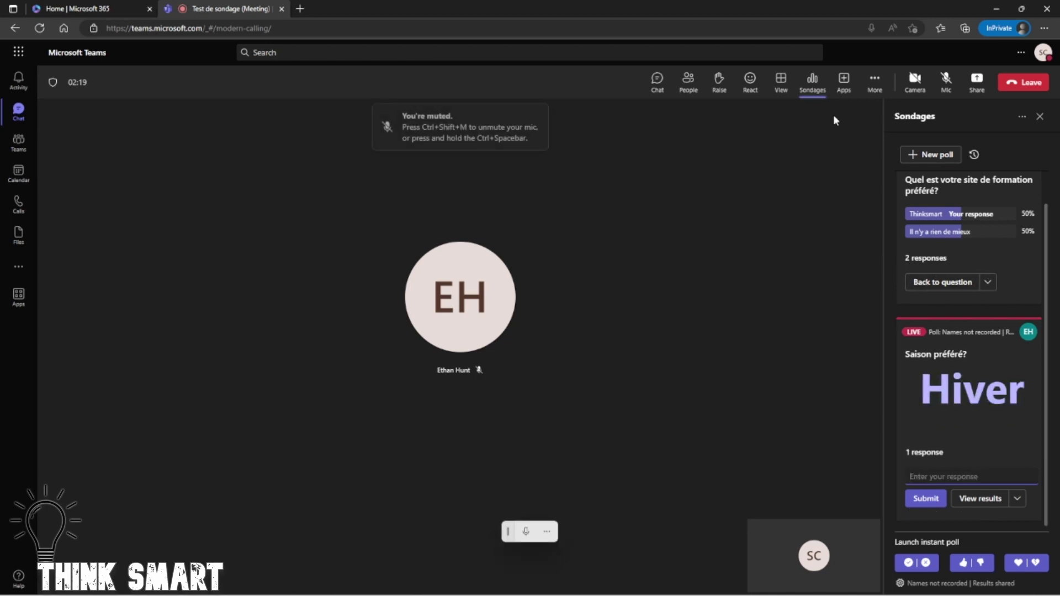
pyautogui.click(996, 9)
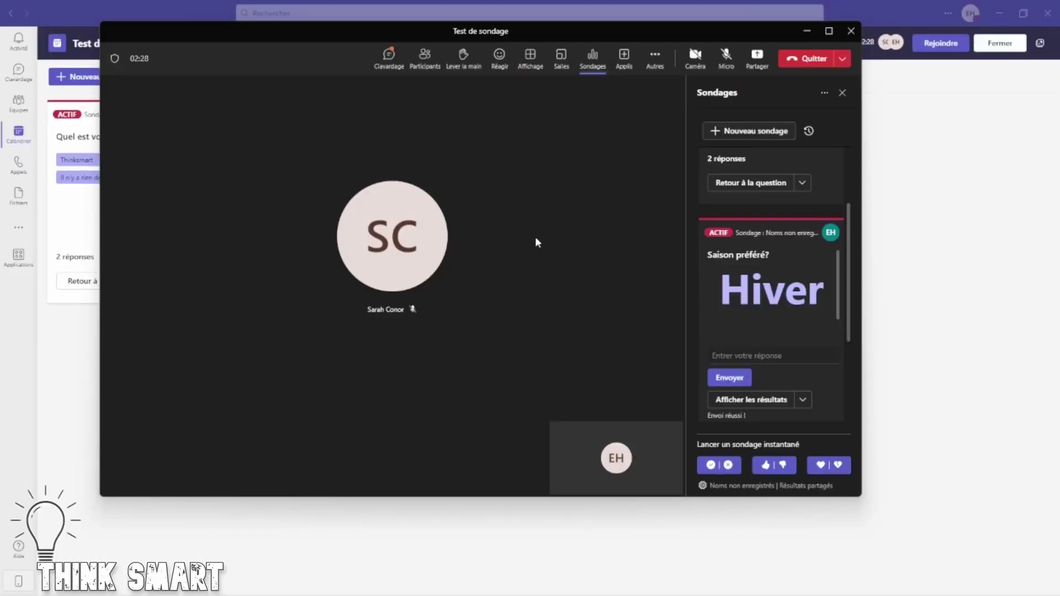
# View the Saison préféré? word cloud showing Été and Hiver from 2 responses
pyautogui.click(752, 400)
pyautogui.scroll(1, 775, 309)
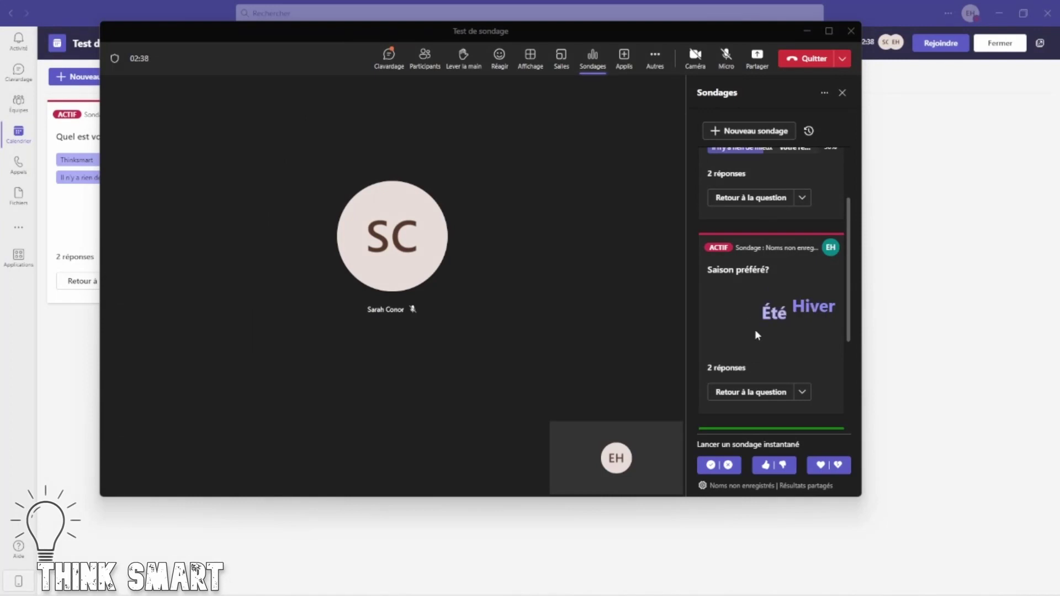
pyautogui.scroll(5, 726, 296)
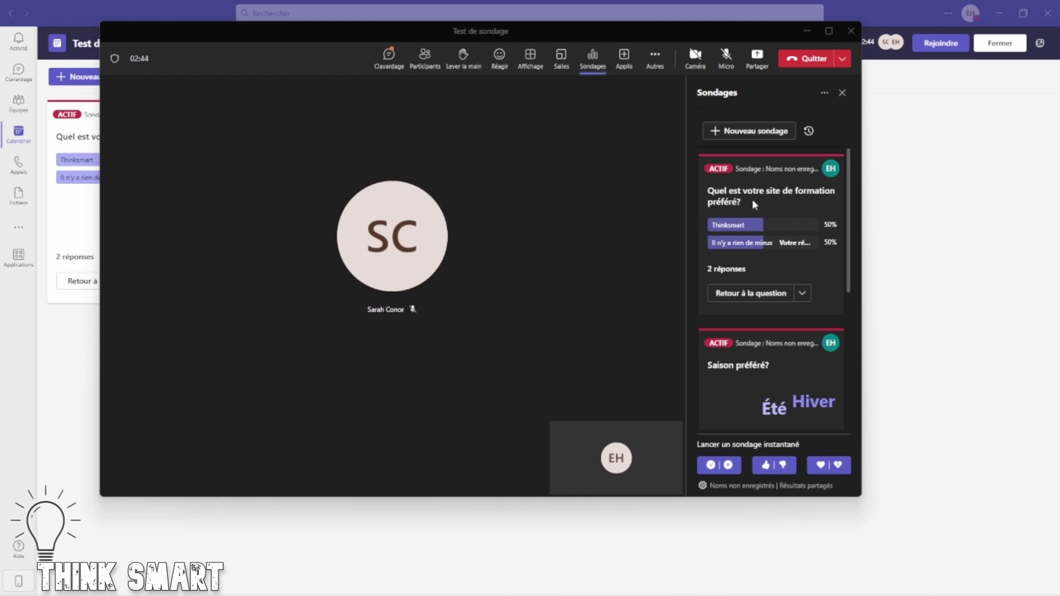
# Maximize the meeting window and close the 'Quel est votre site de formation préféré?' poll
pyautogui.click(831, 33)
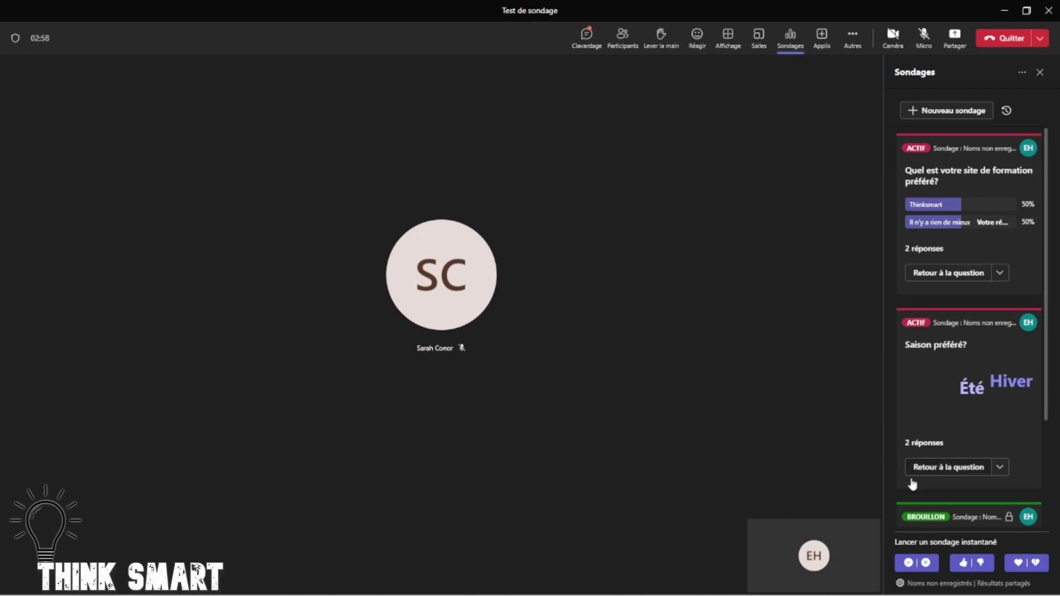
pyautogui.click(1000, 273)
pyautogui.click(931, 297)
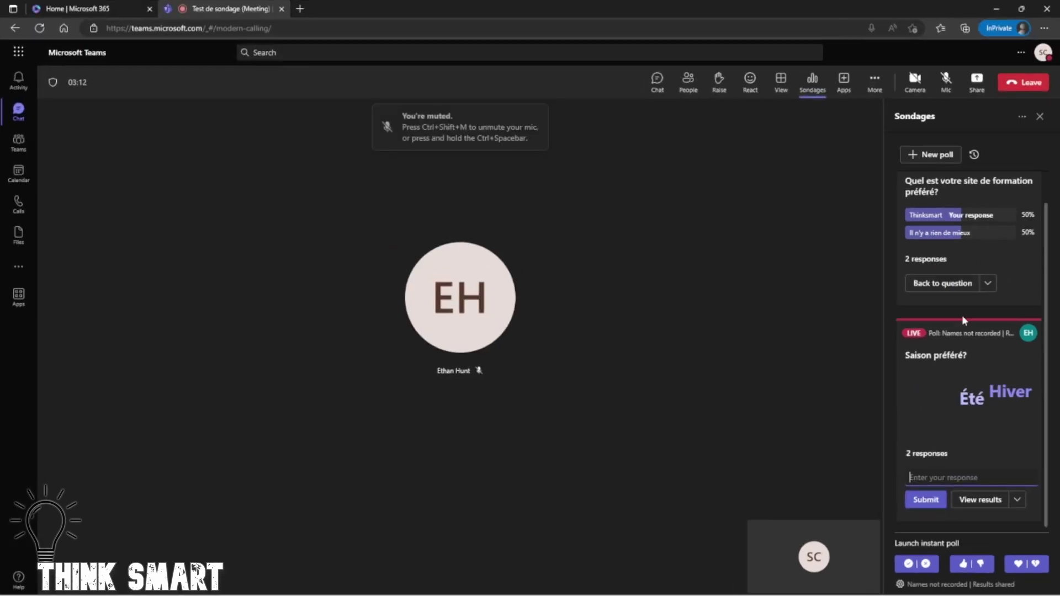
# Inspect the closed Saison préféré? poll's Reopen poll and Export results options
pyautogui.scroll(1, 972, 248)
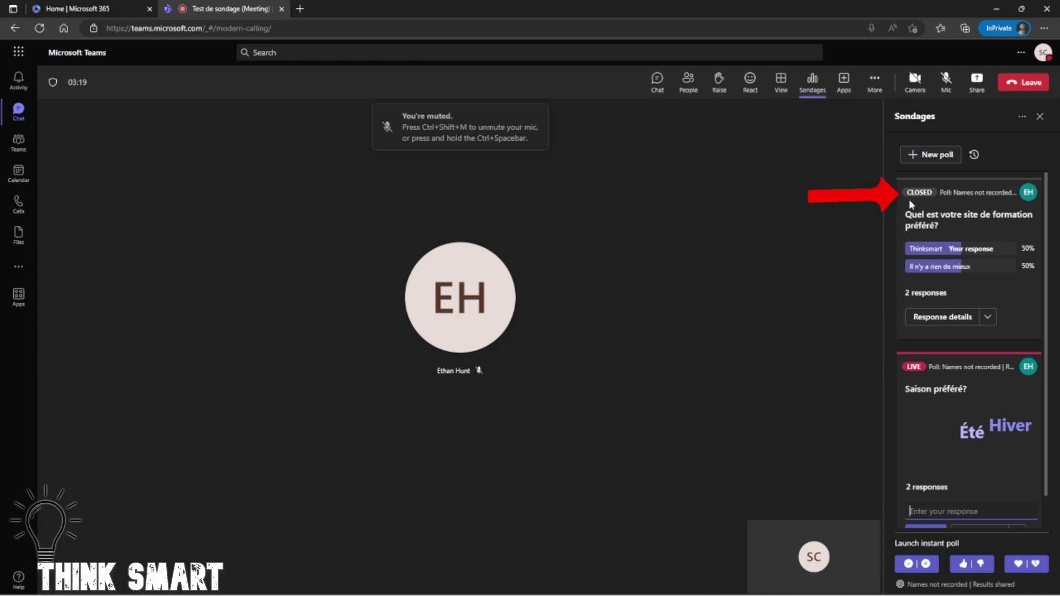
pyautogui.click(988, 317)
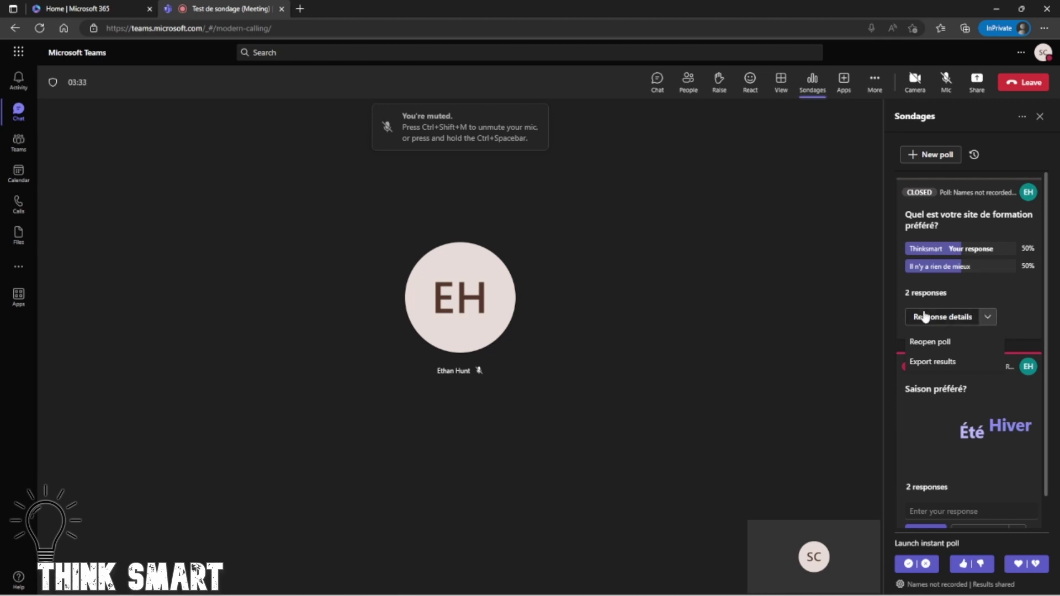
pyautogui.click(1017, 301)
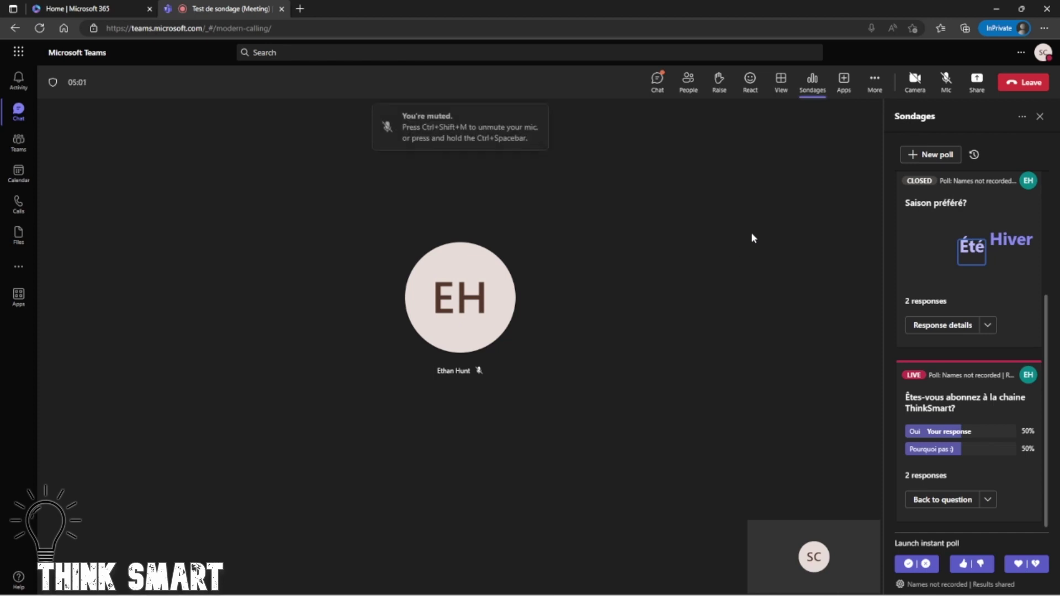
pyautogui.click(844, 81)
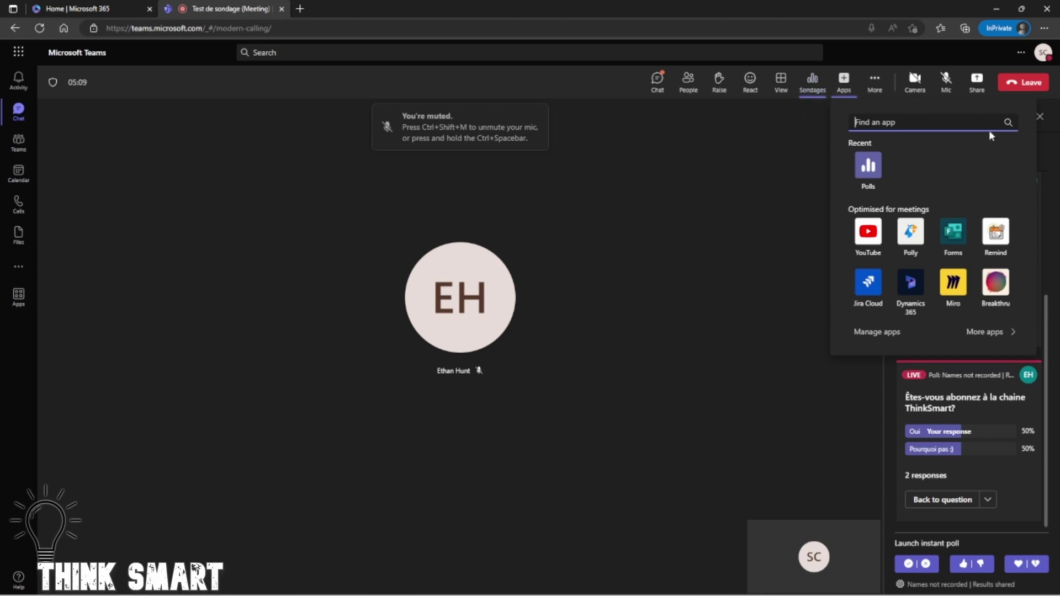
pyautogui.click(773, 190)
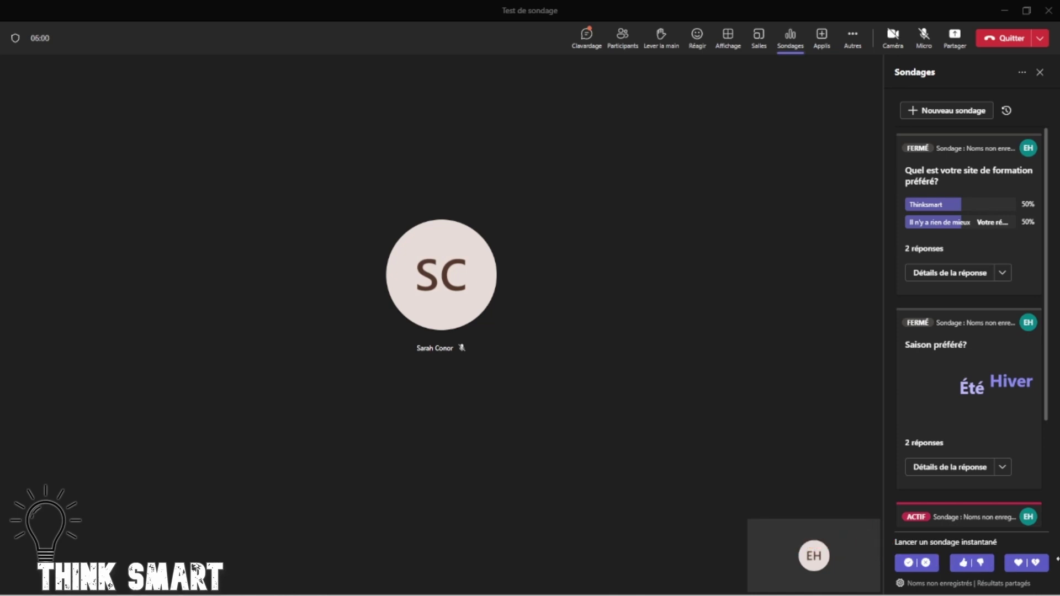
# Launch a yes/no instant poll and a thumbs-up/down instant poll, dismissing each prompt
pyautogui.click(917, 564)
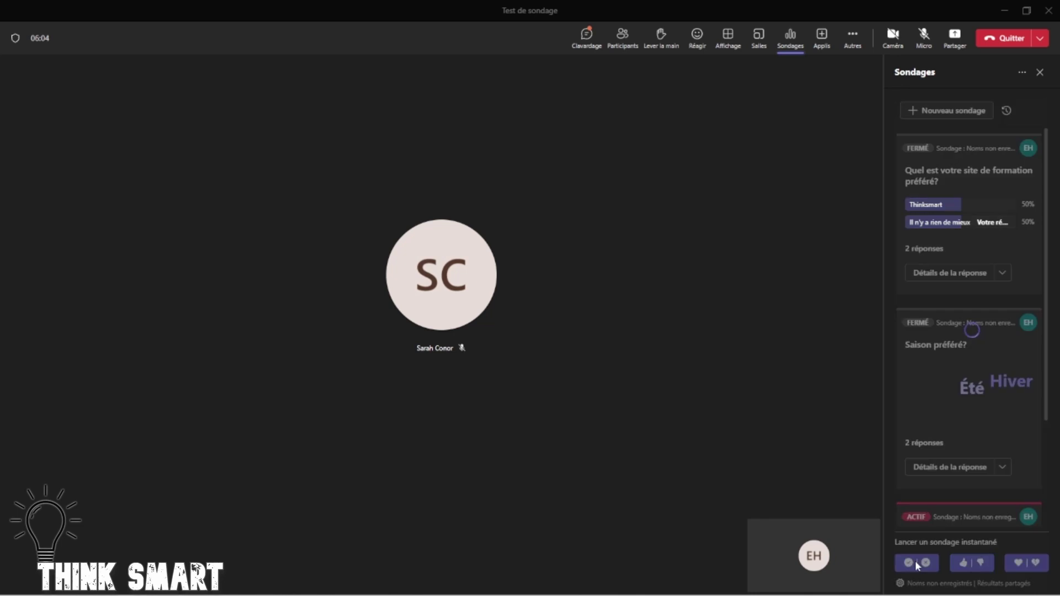
pyautogui.click(547, 223)
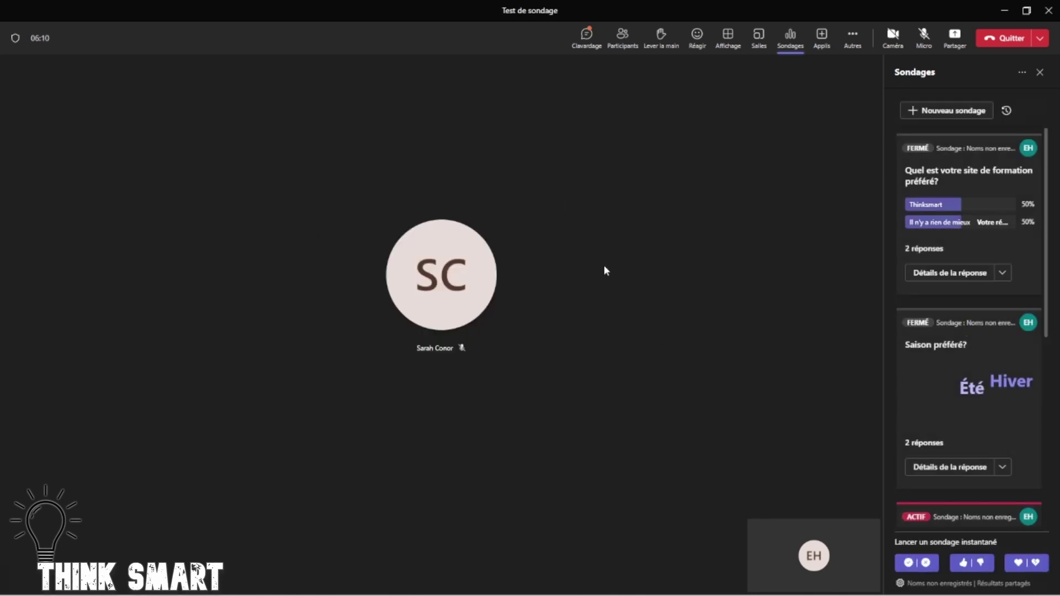
pyautogui.click(971, 563)
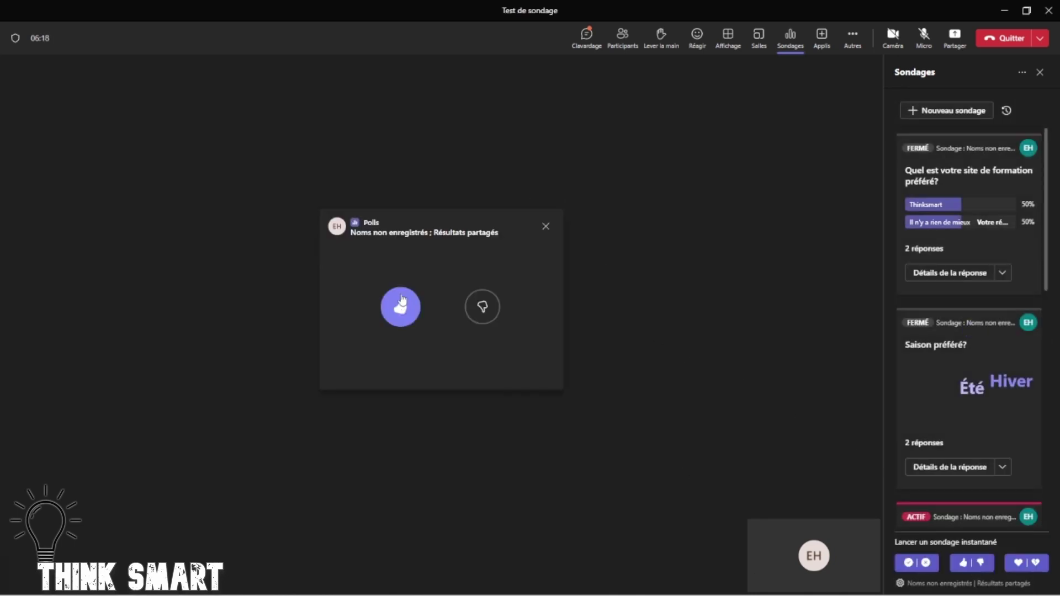
pyautogui.click(552, 233)
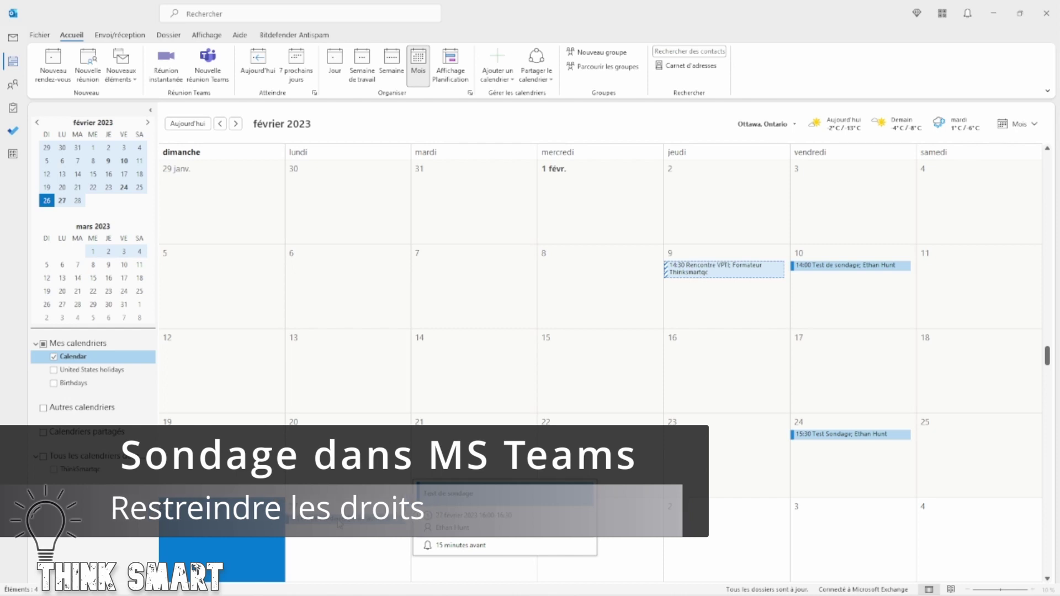
pyautogui.moveTo(346, 519)
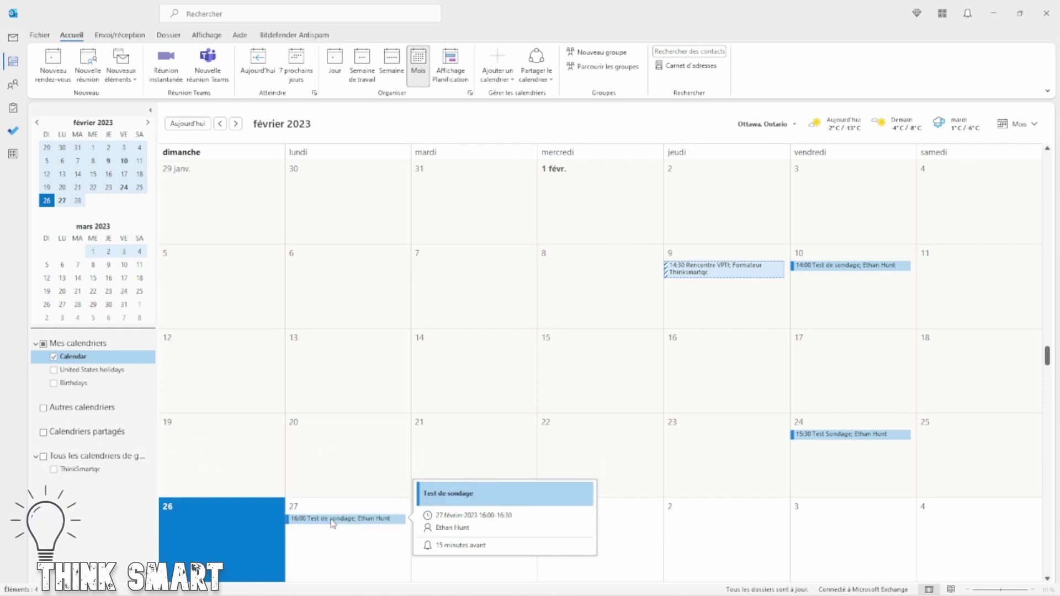
pyautogui.click(334, 522)
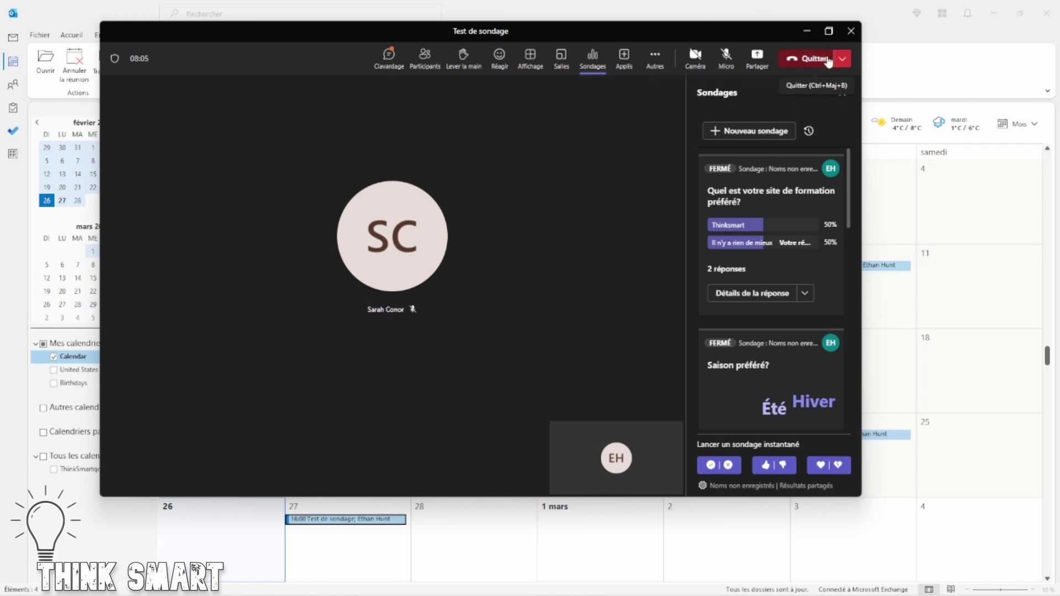
# Leave the Test de sondage meeting and go to its Détails page
pyautogui.click(812, 65)
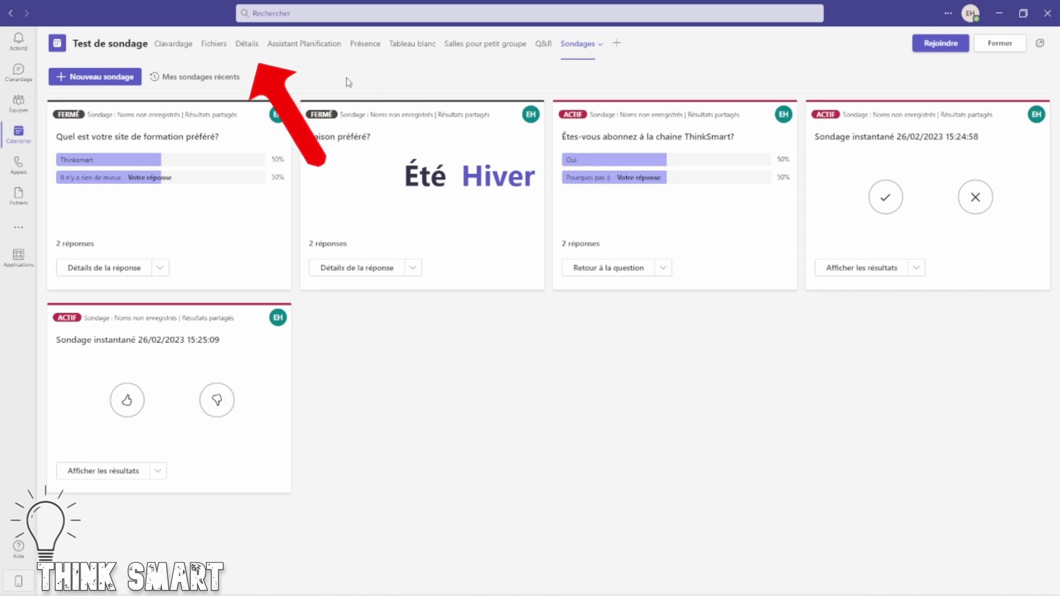
pyautogui.click(249, 44)
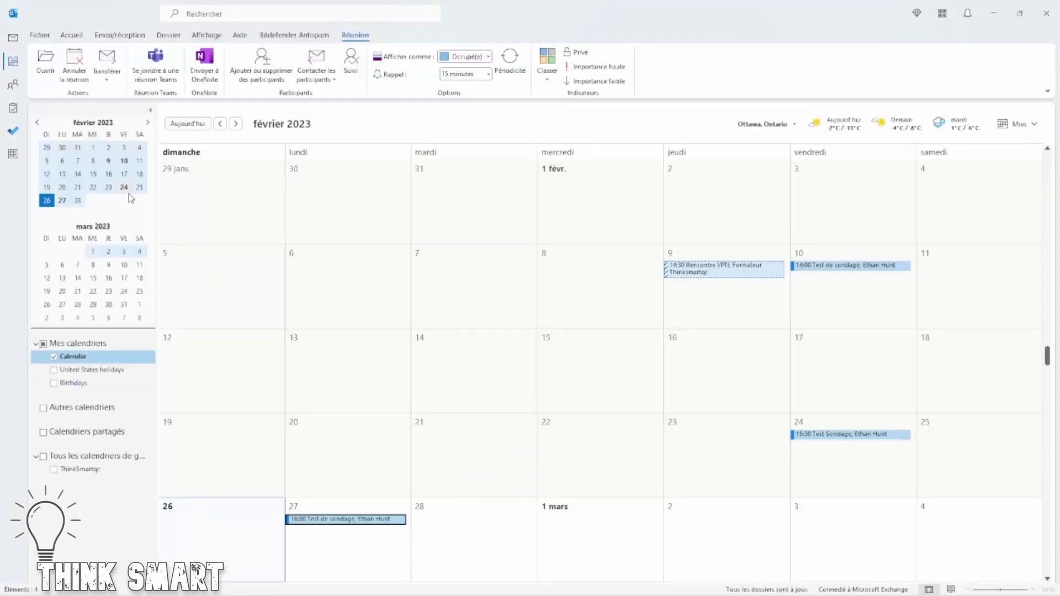
# Open the 27 February Test de sondage invitation and bring up its Teams meeting options window
pyautogui.doubleClick(321, 521)
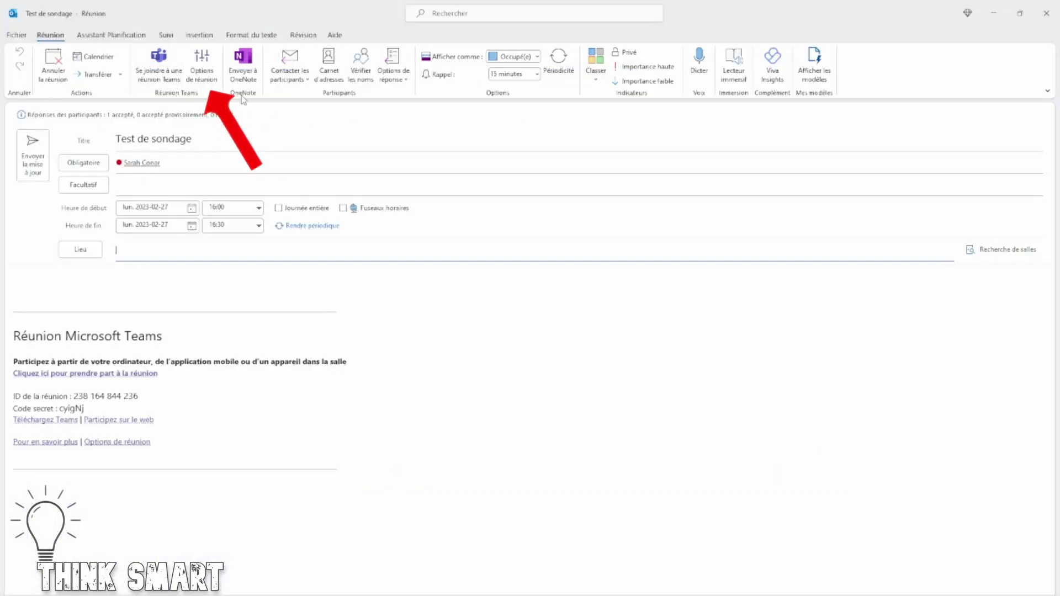
pyautogui.click(202, 64)
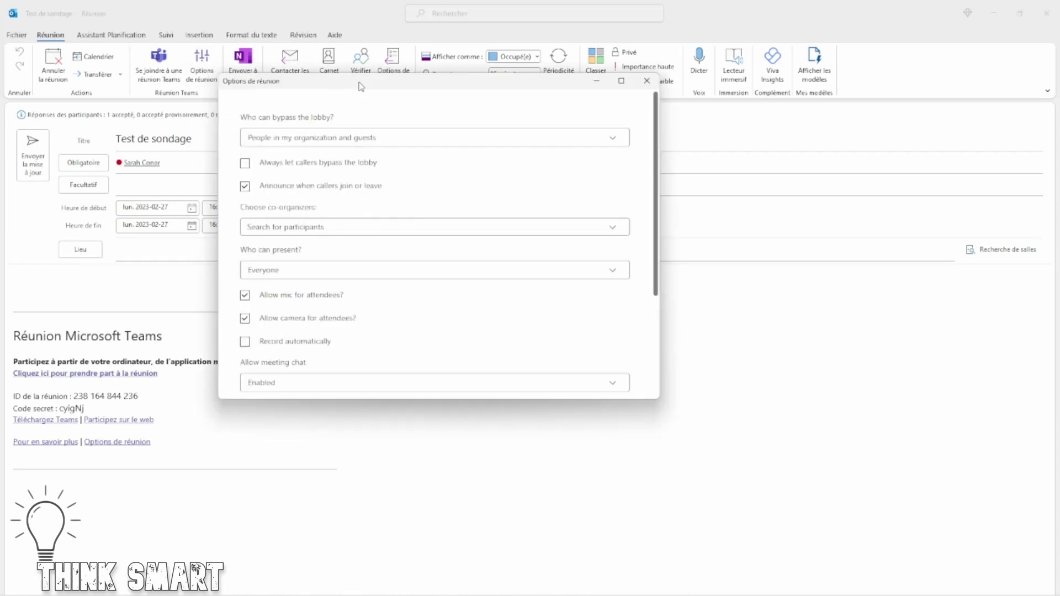
pyautogui.moveTo(360, 83); pyautogui.dragTo(366, 66)
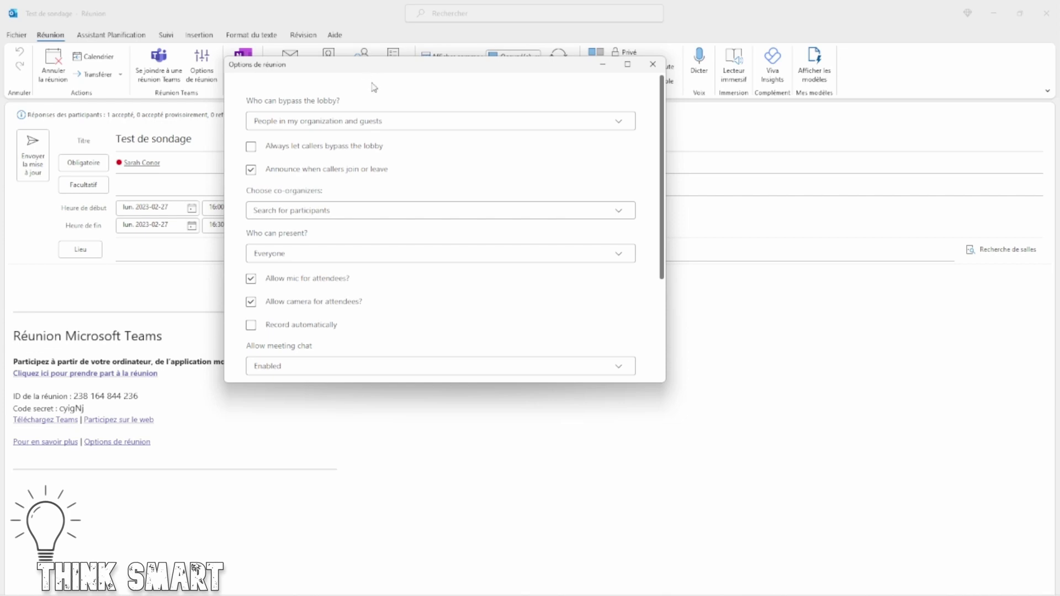
pyautogui.moveTo(376, 72); pyautogui.dragTo(466, 80)
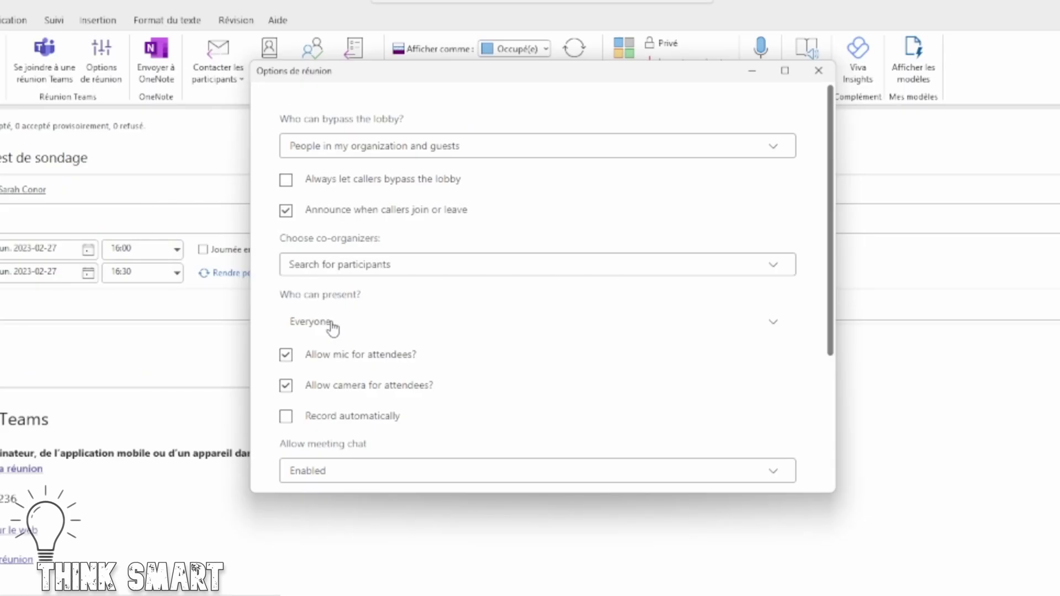
# Restrict Who can present? to Only me and co-organizers and save the meeting options
pyautogui.click(332, 328)
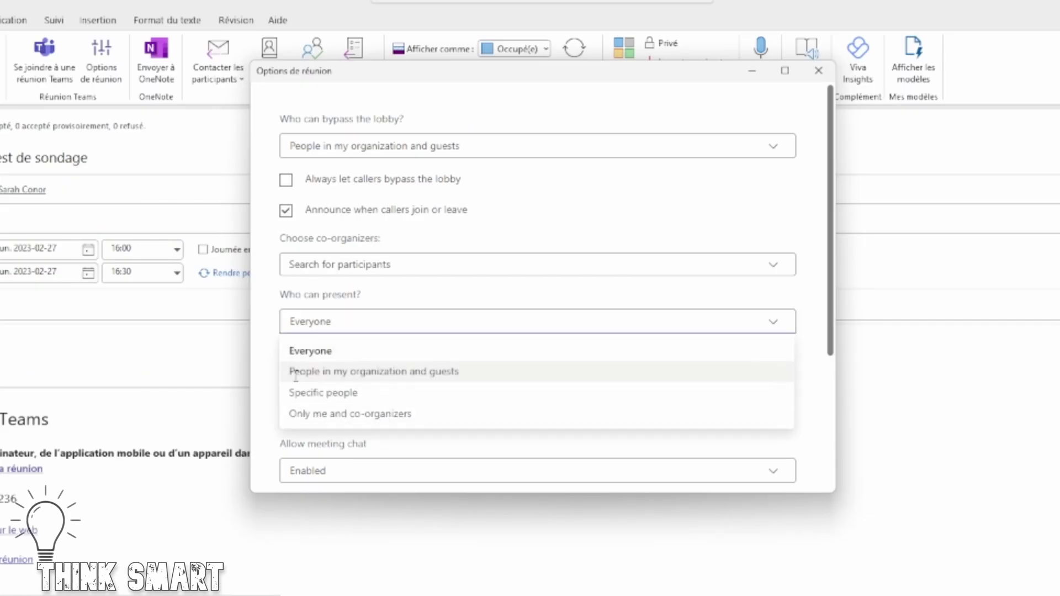
pyautogui.click(384, 415)
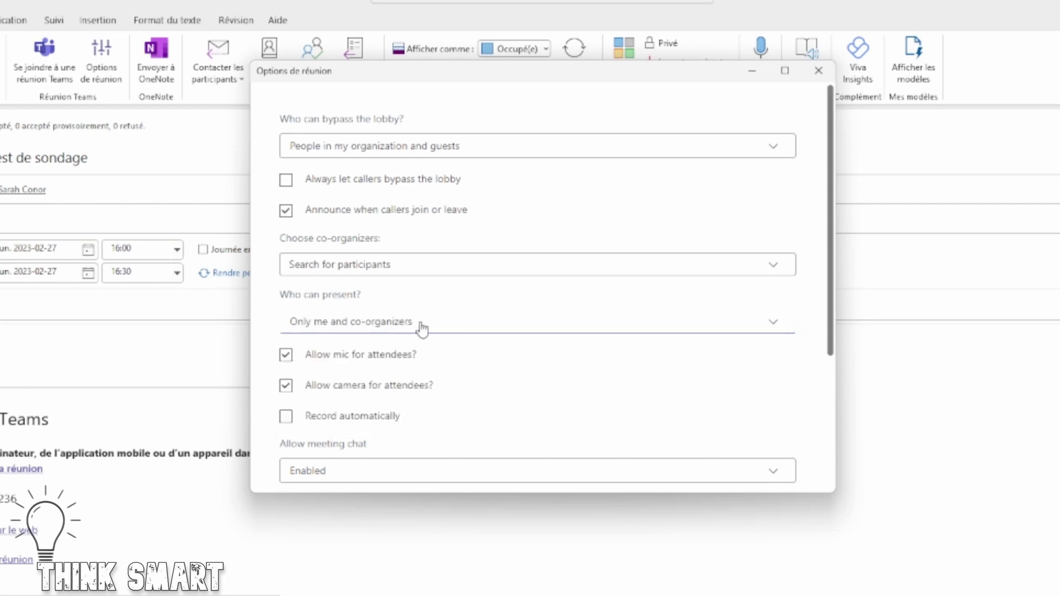
pyautogui.click(368, 259)
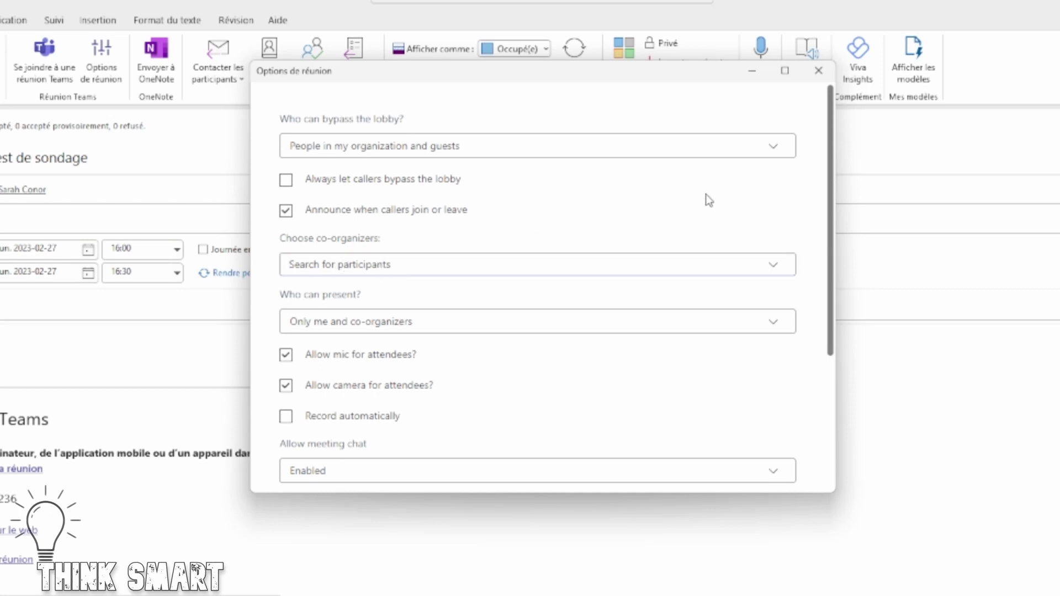
pyautogui.scroll(-5, 657, 320)
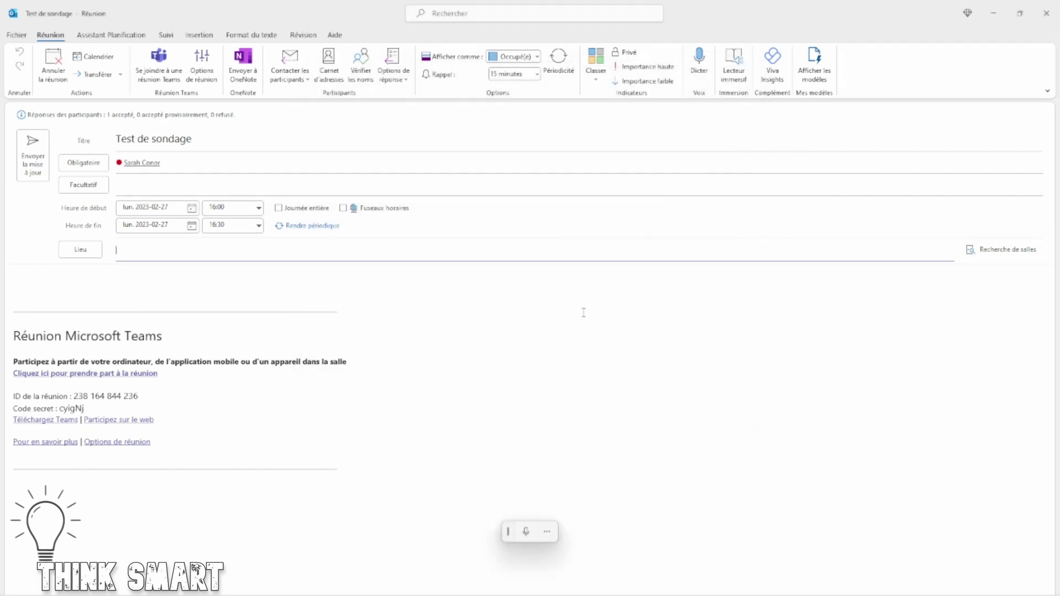
# Close the Test de sondage invitation, choosing Ne pas enregistrer les modifications
pyautogui.press('Escape')
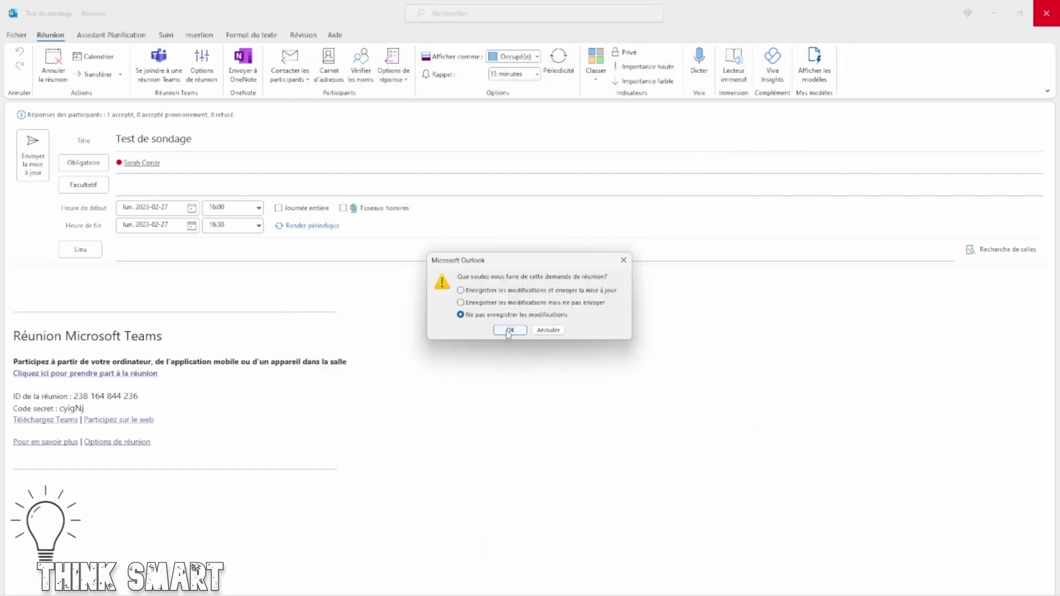
pyautogui.click(509, 330)
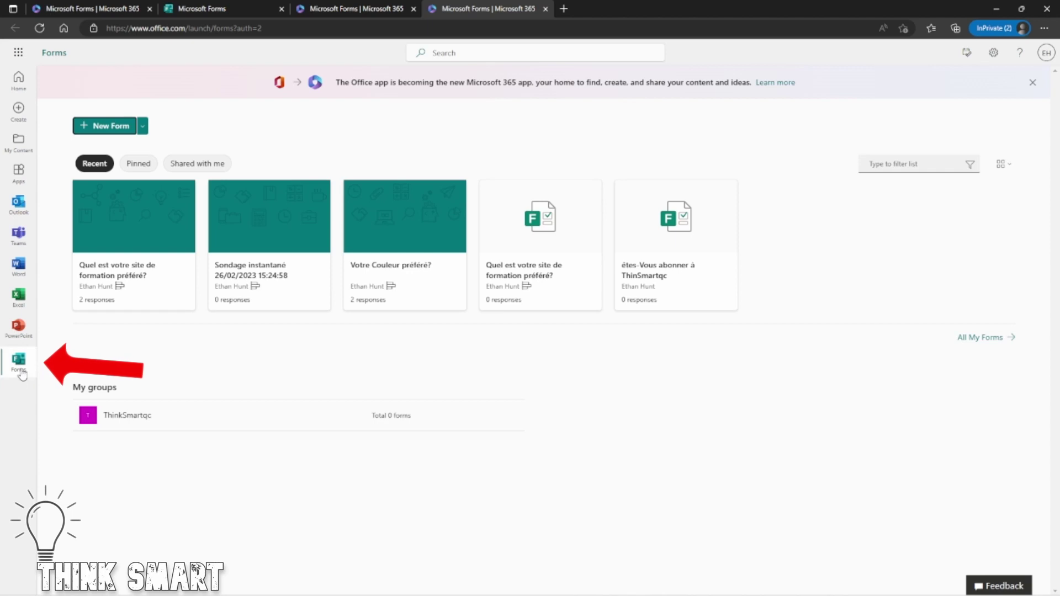
# Launch Microsoft Forms from the Microsoft 365 apps and show All My Forms
pyautogui.click(17, 173)
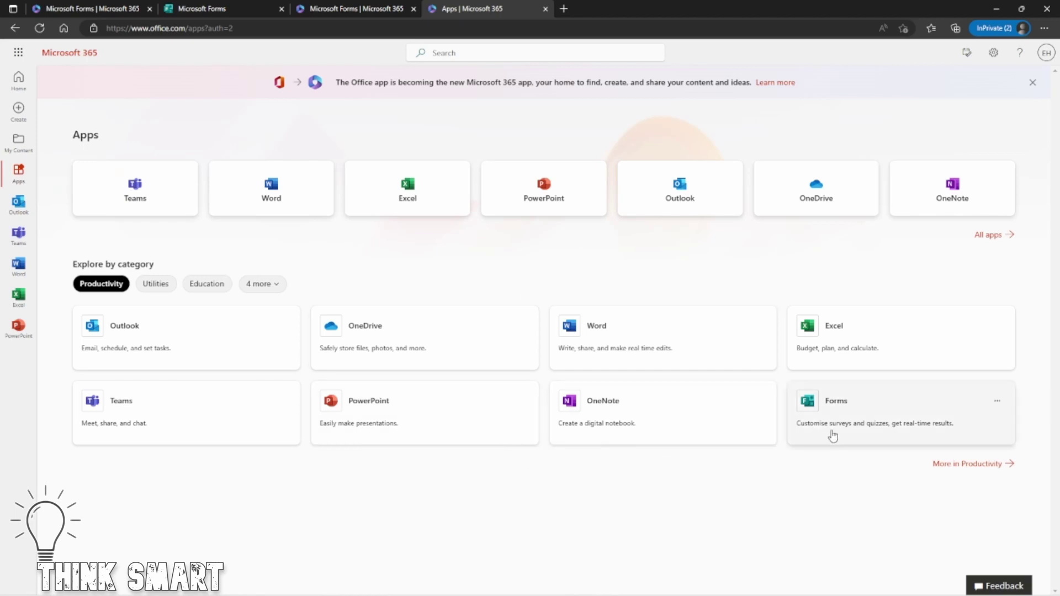
pyautogui.click(858, 409)
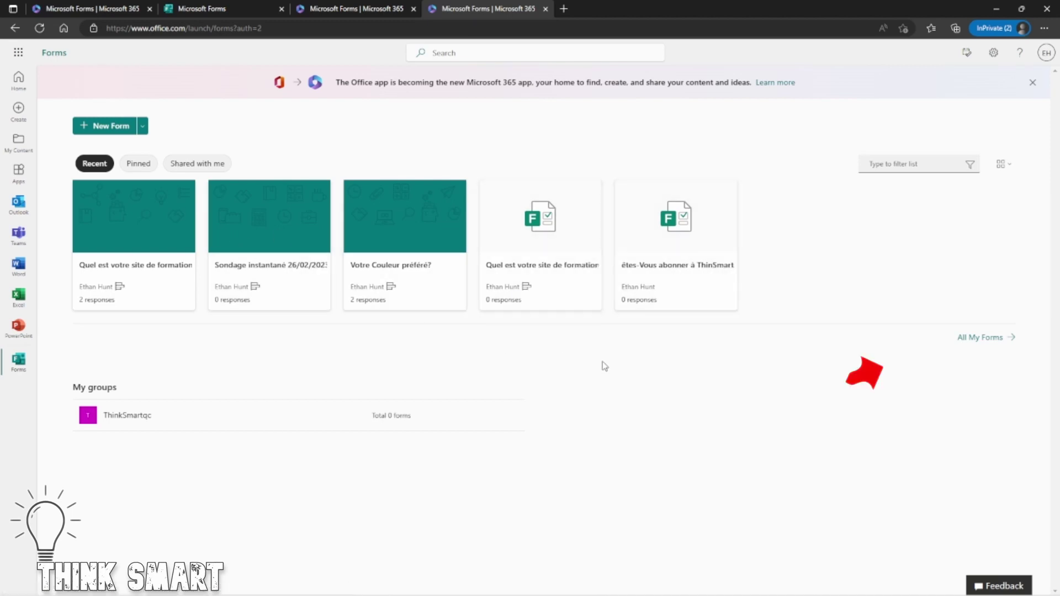
pyautogui.click(980, 338)
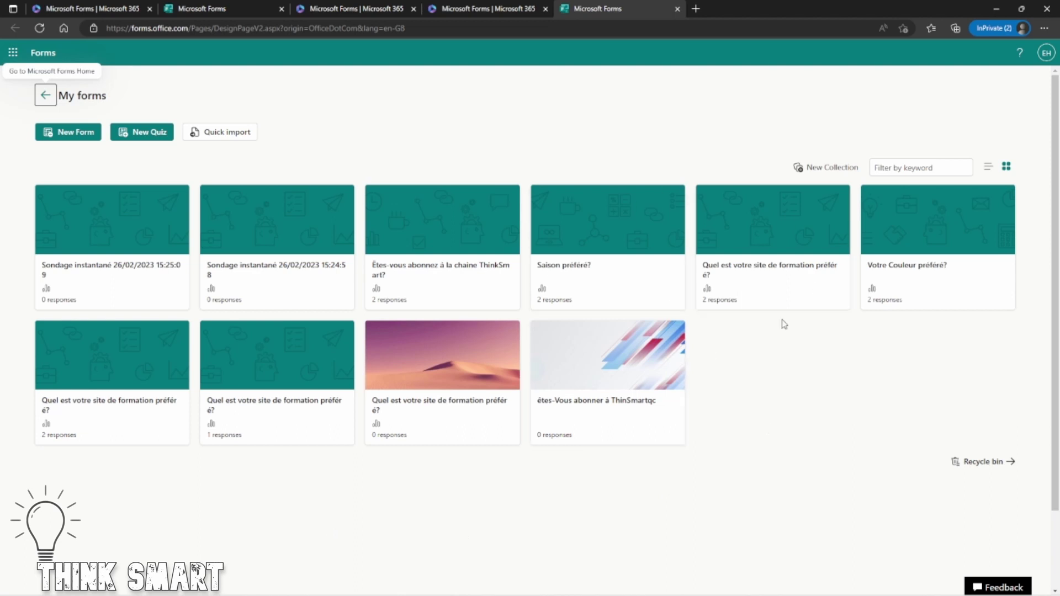
# View responses for 'Quel est votre site de formation préféré?': Thinksmart 1, Il n'y a rien de mieux 1
pyautogui.moveTo(773, 246)
pyautogui.click(750, 258)
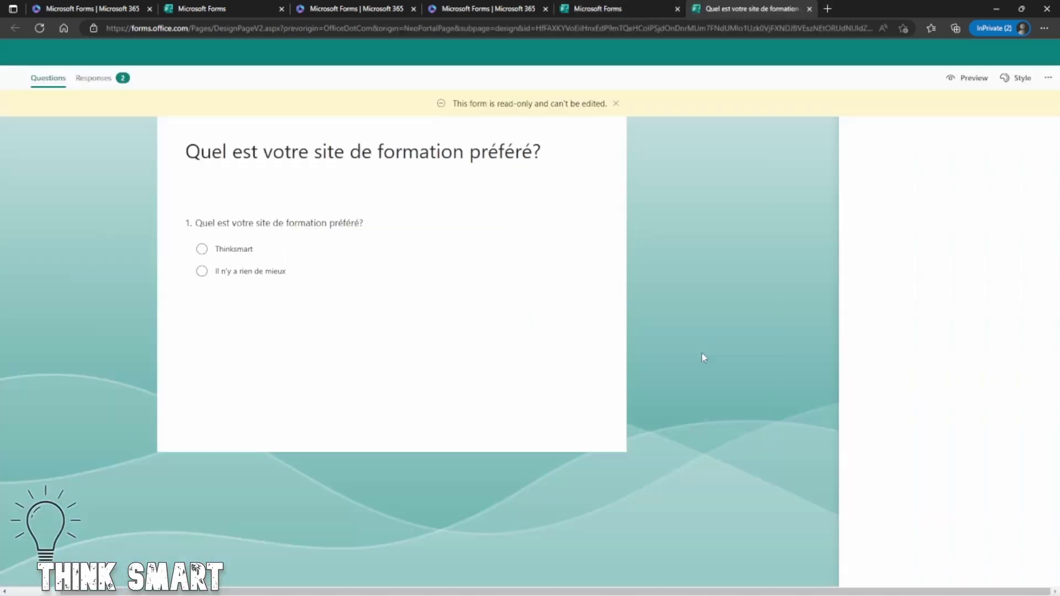
pyautogui.click(94, 78)
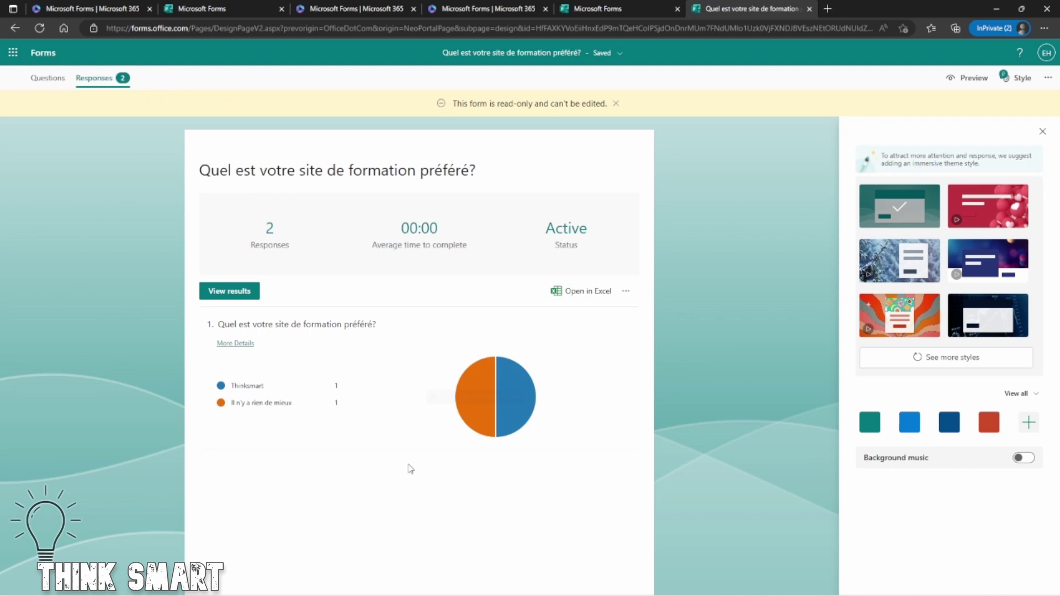